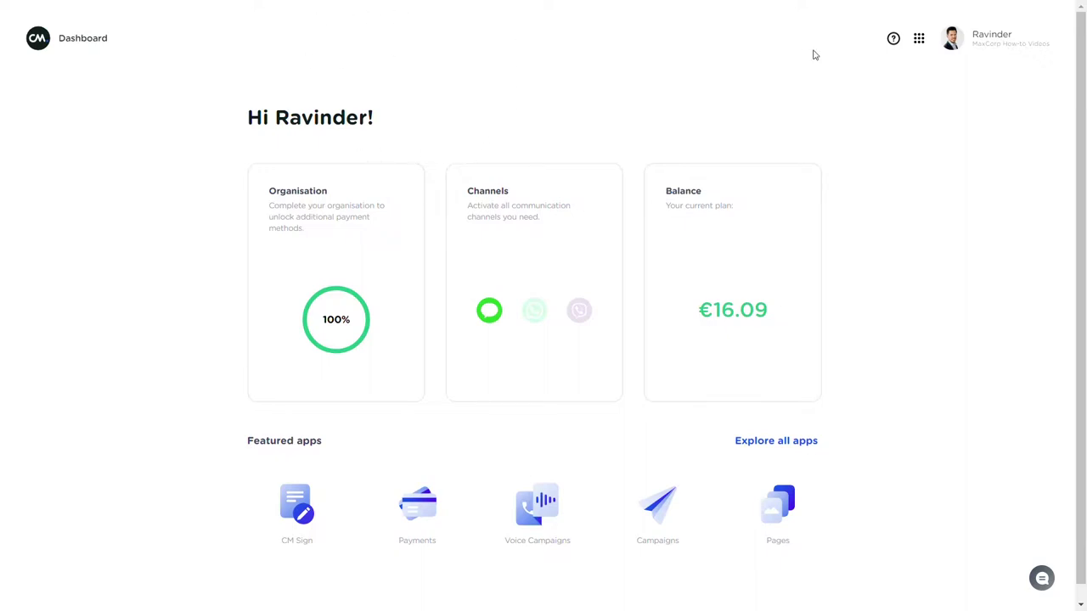
# Open the Pages app from the apps launcher to see the existing pages.
pyautogui.click(919, 39)
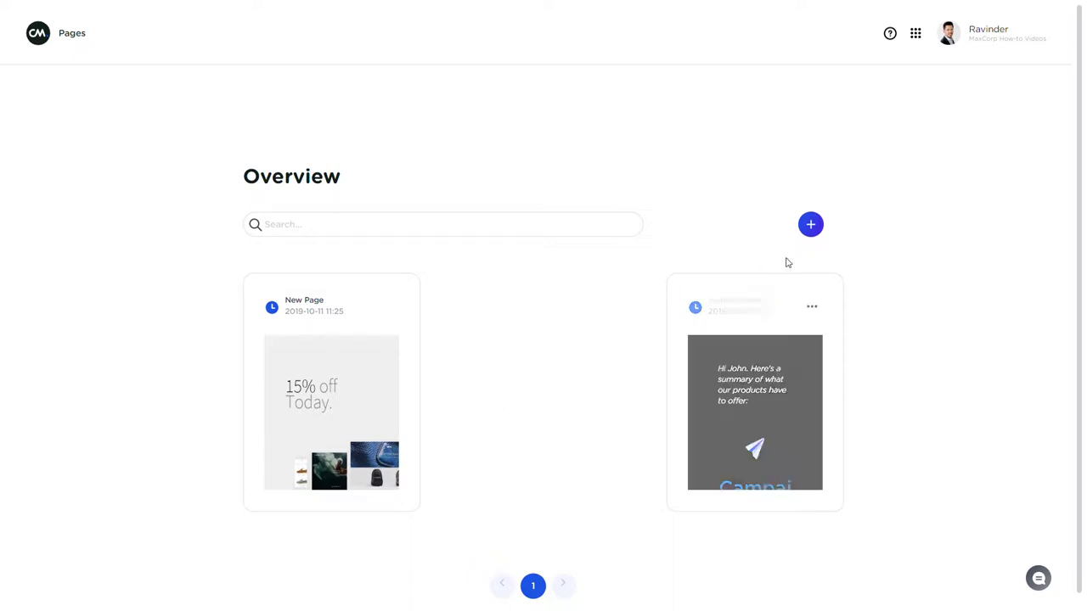
# Create a new page with project name and page title both set to 'My Demo Page'.
pyautogui.click(811, 224)
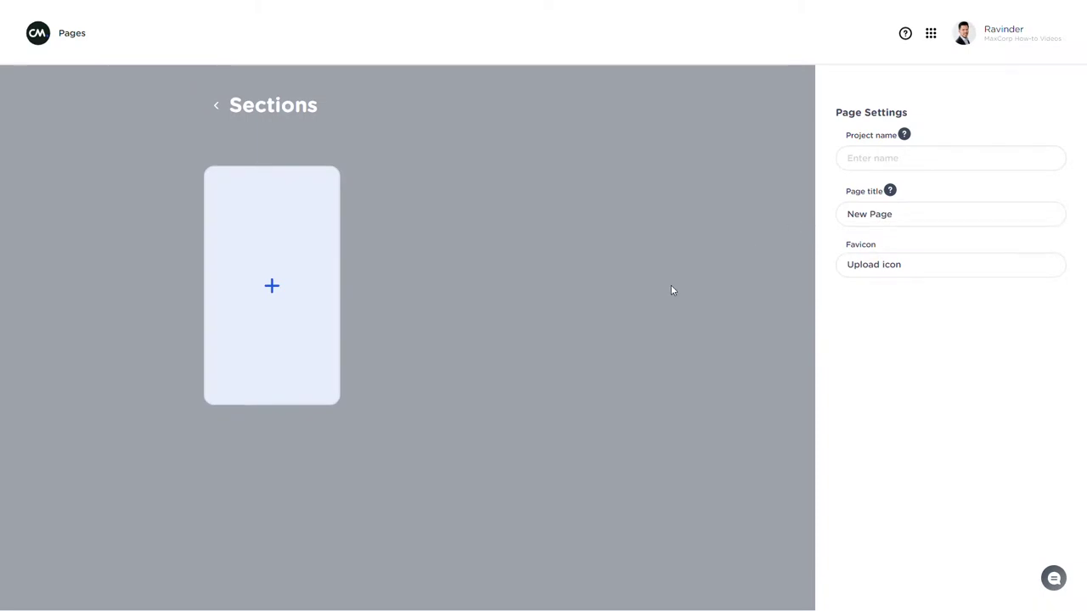
pyautogui.click(944, 162)
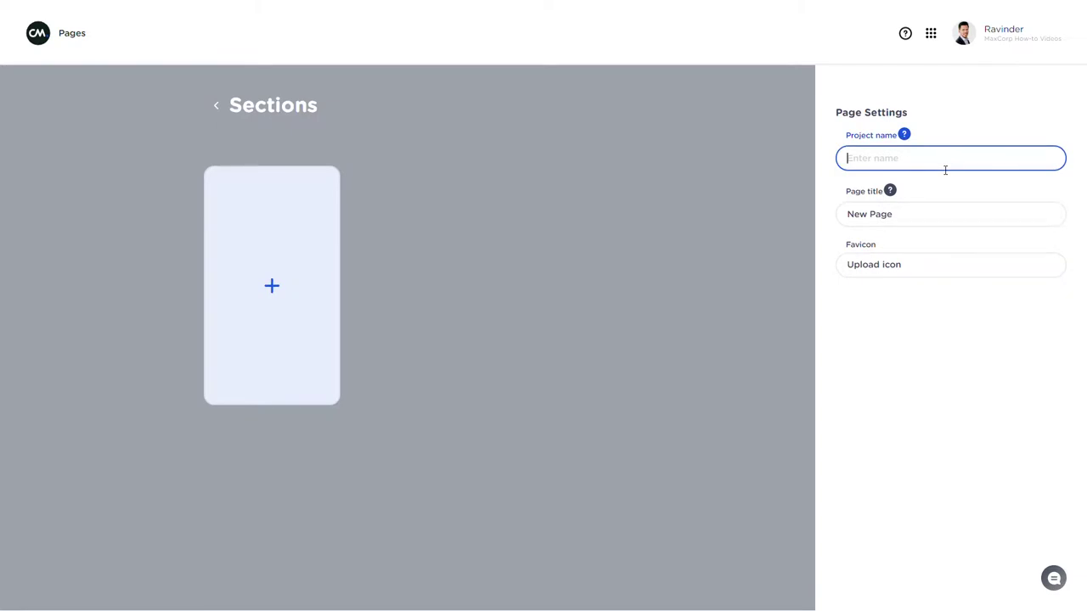
pyautogui.write('My Demo Page')
pyautogui.press('Tab')
pyautogui.write('My ')
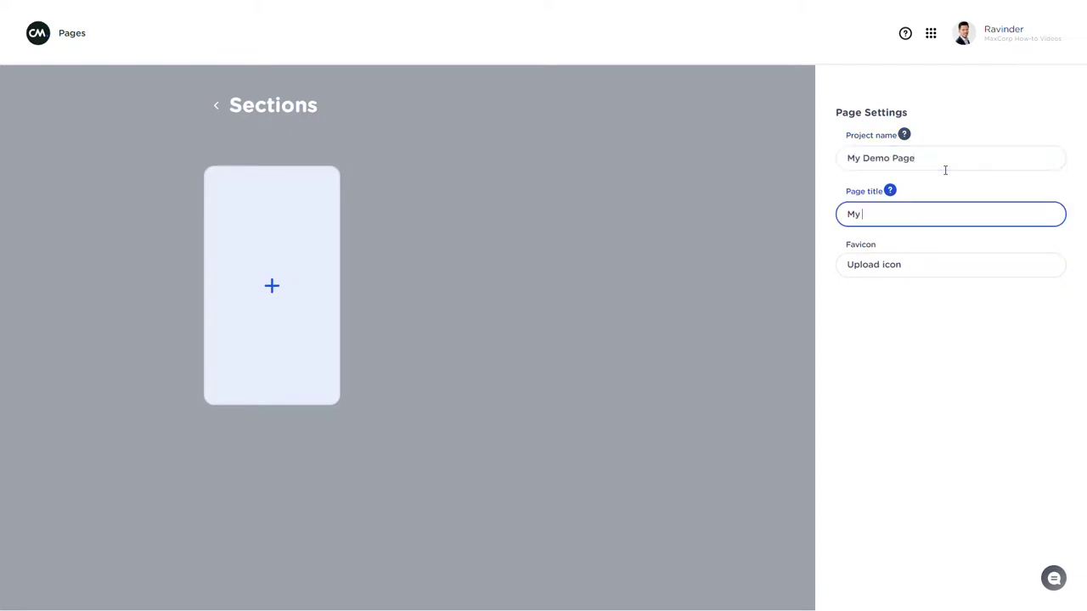
pyautogui.write('Demo Page')
pyautogui.click(704, 299)
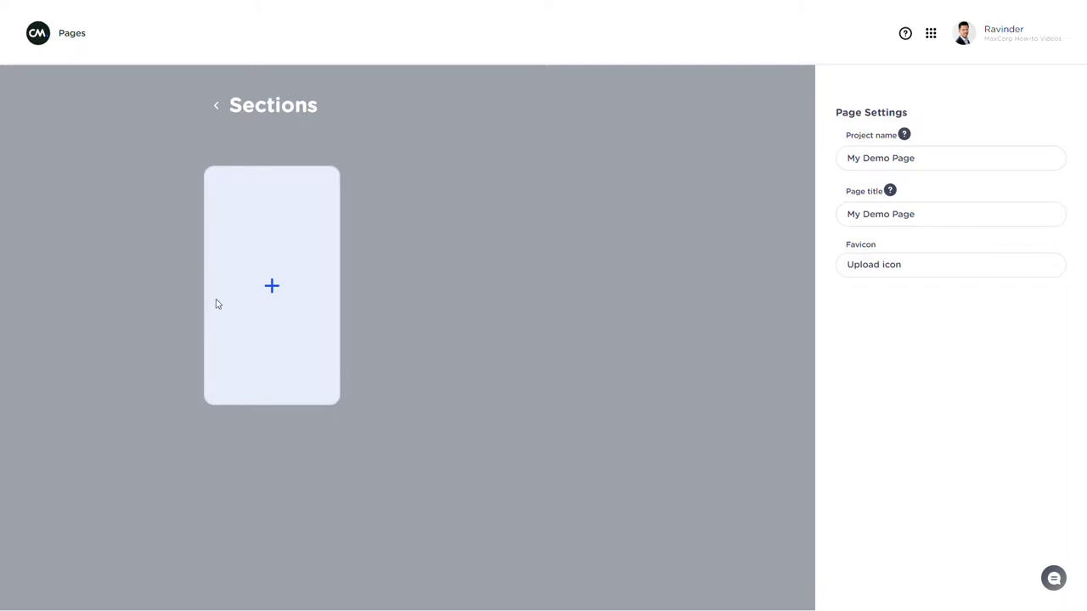
# Add a new section to the page and name it 'Campaign'.
pyautogui.click(333, 301)
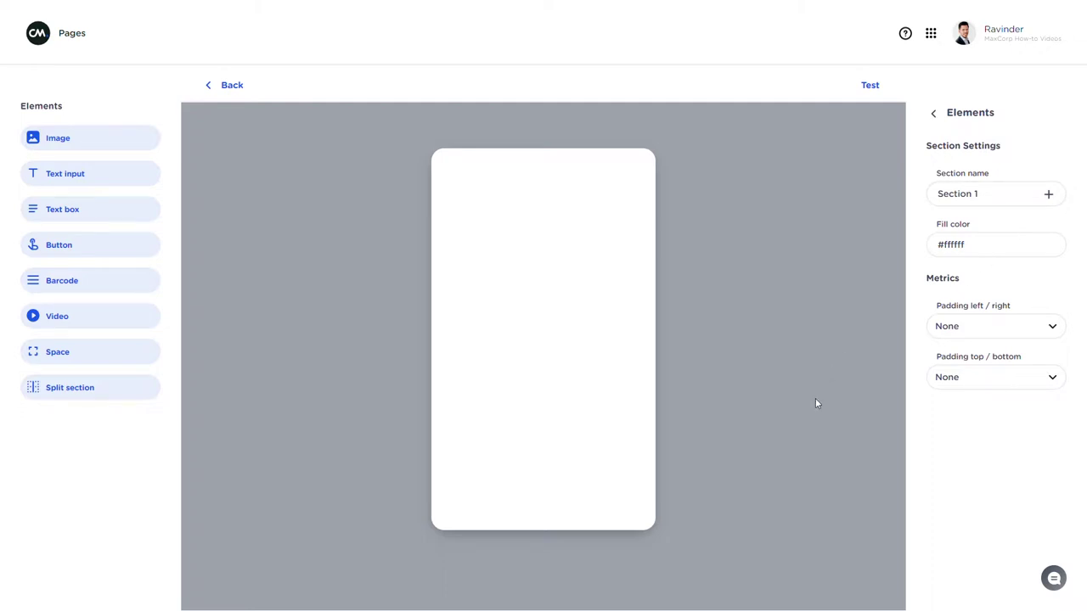
pyautogui.moveTo(977, 194); pyautogui.dragTo(917, 199)
pyautogui.write('Campaign')
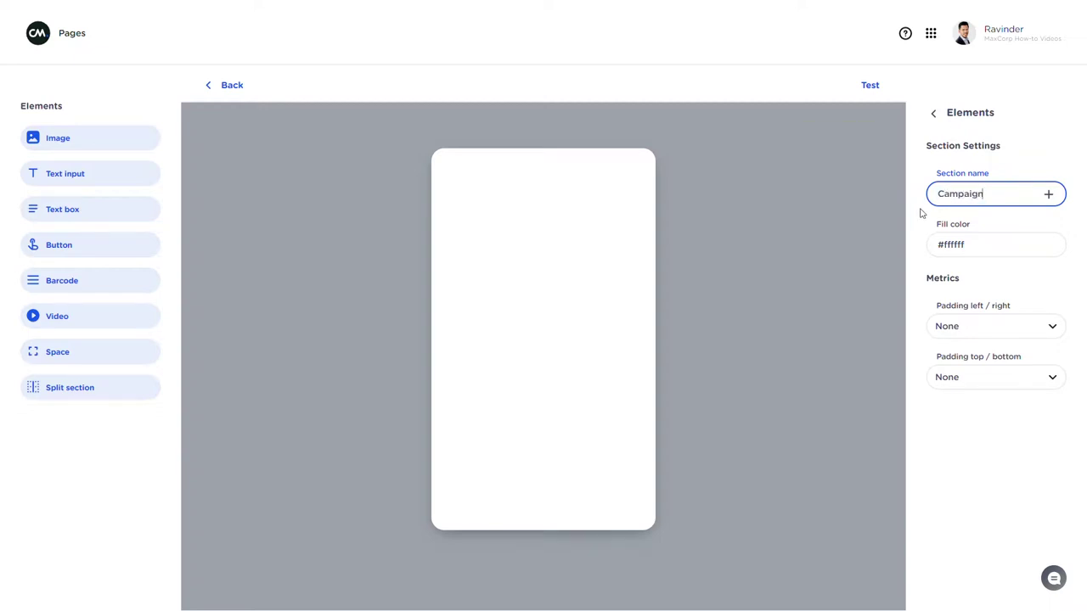
# Give the section a light grey #F0F0F0 fill and add an image block at its top.
pyautogui.click(985, 255)
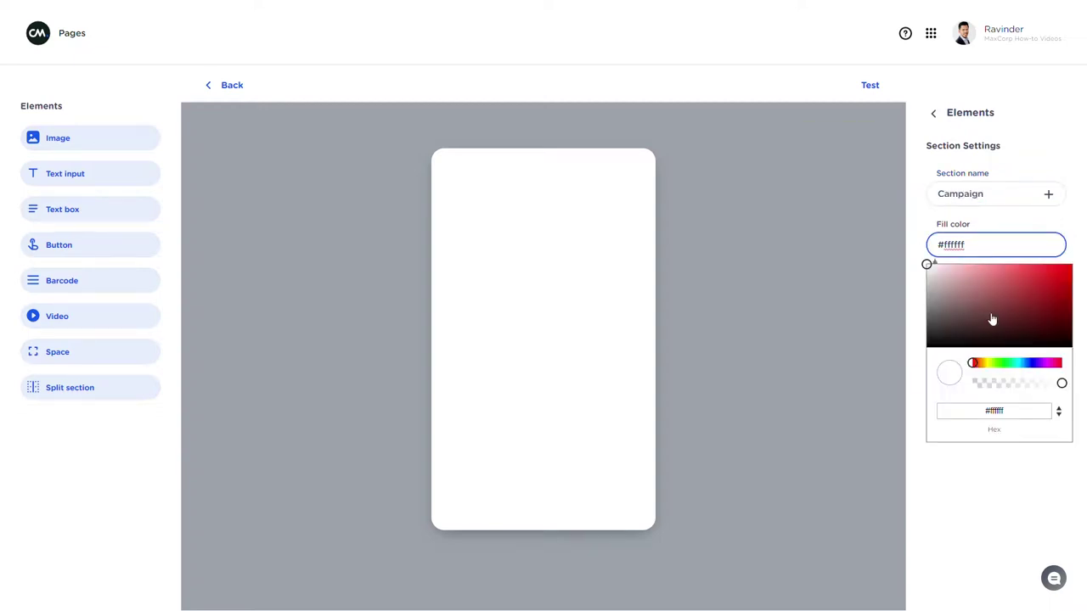
pyautogui.moveTo(1022, 415); pyautogui.dragTo(983, 416)
pyautogui.moveTo(1009, 318); pyautogui.dragTo(1004, 301)
pyautogui.moveTo(1028, 417); pyautogui.dragTo(985, 417)
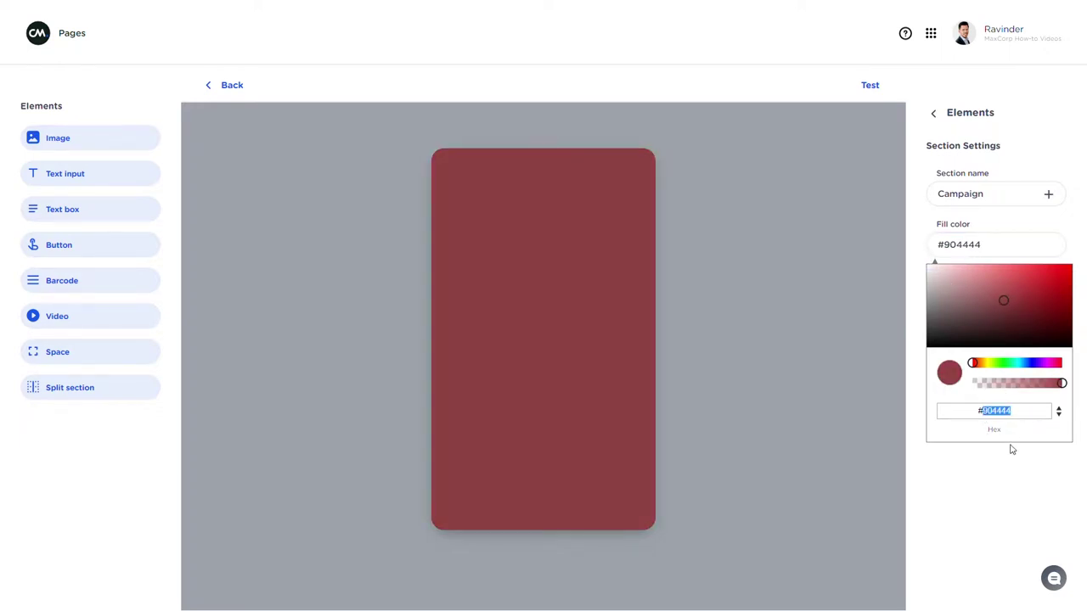
pyautogui.write('F0F')
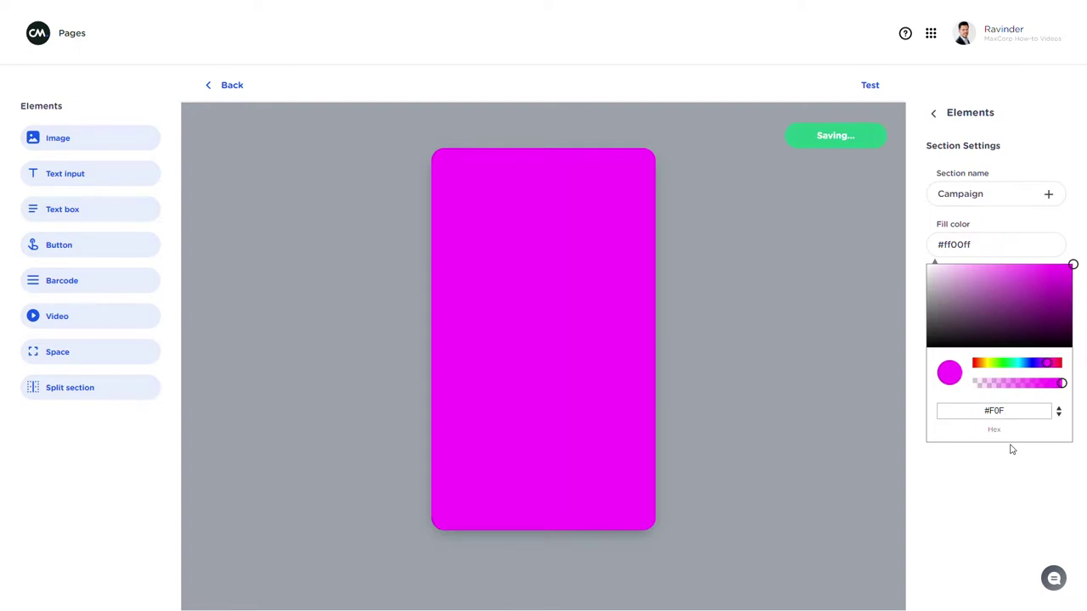
pyautogui.write('0F0')
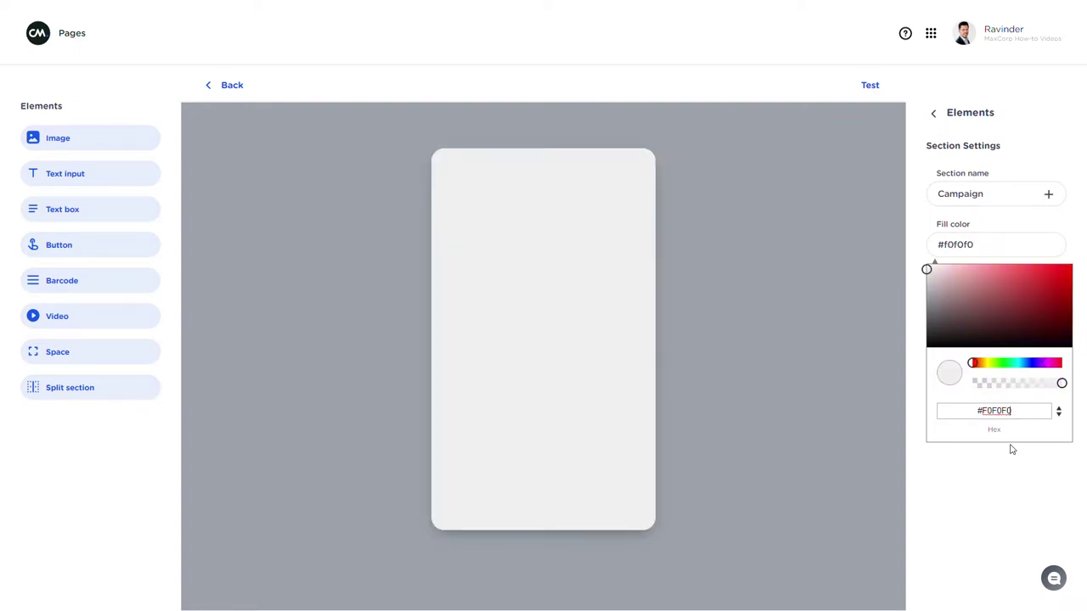
pyautogui.click(798, 429)
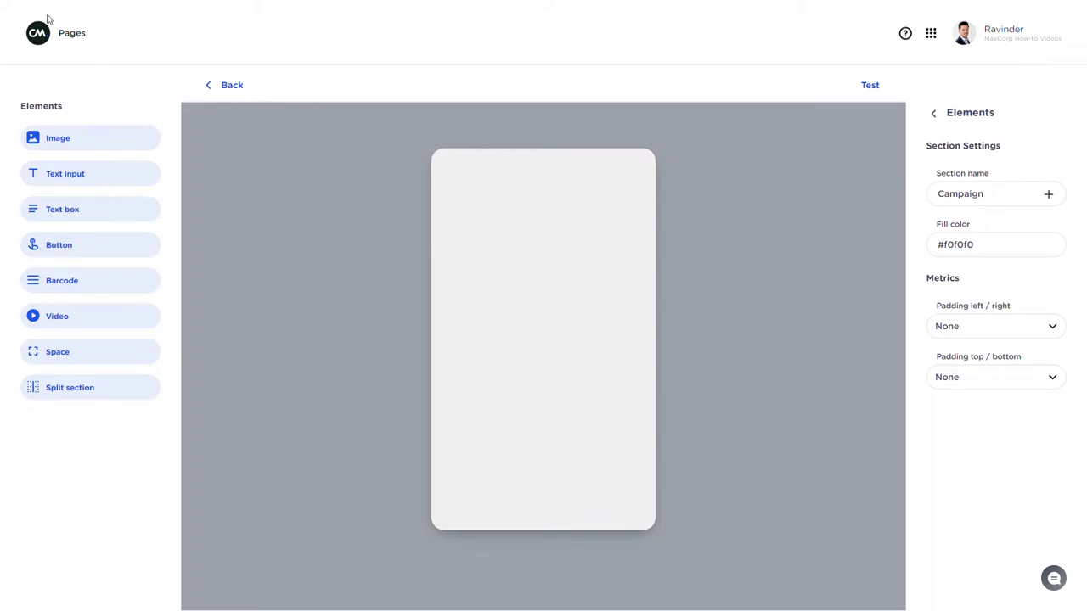
pyautogui.moveTo(58, 141); pyautogui.dragTo(519, 184)
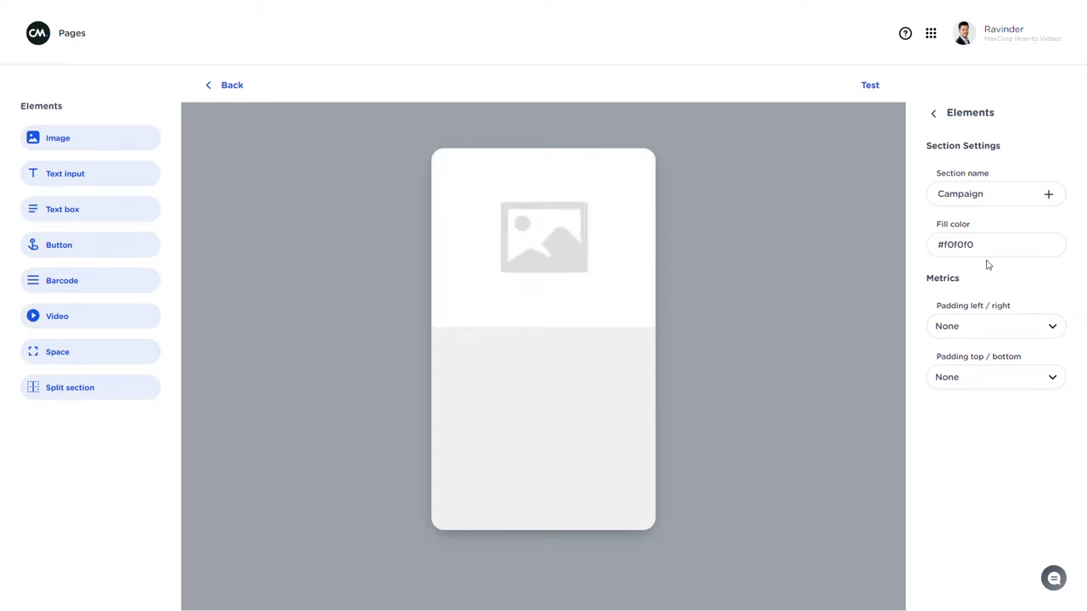
pyautogui.click(649, 258)
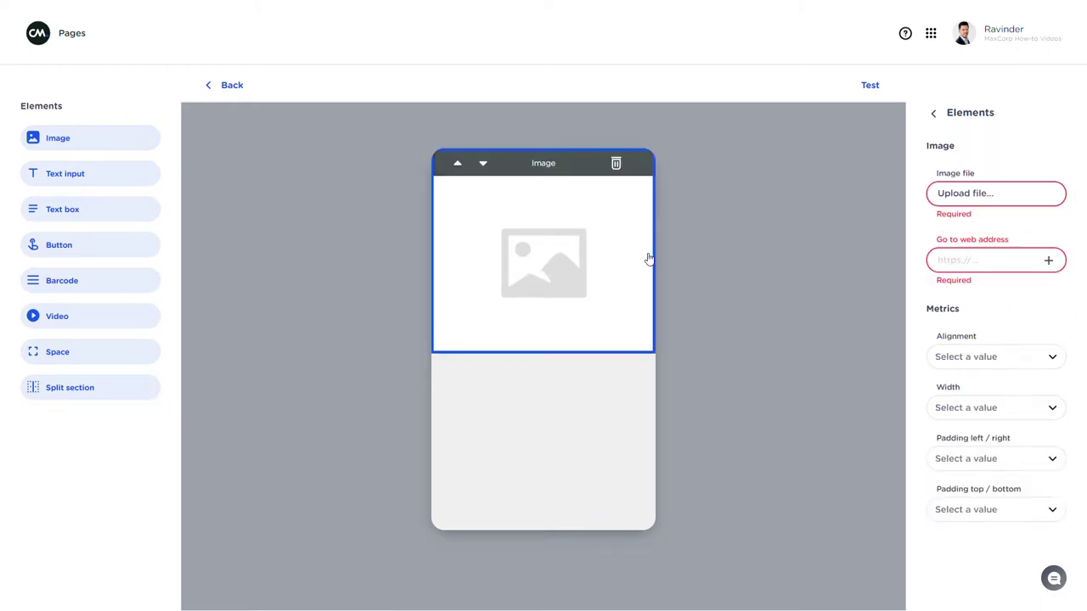
pyautogui.click(1017, 196)
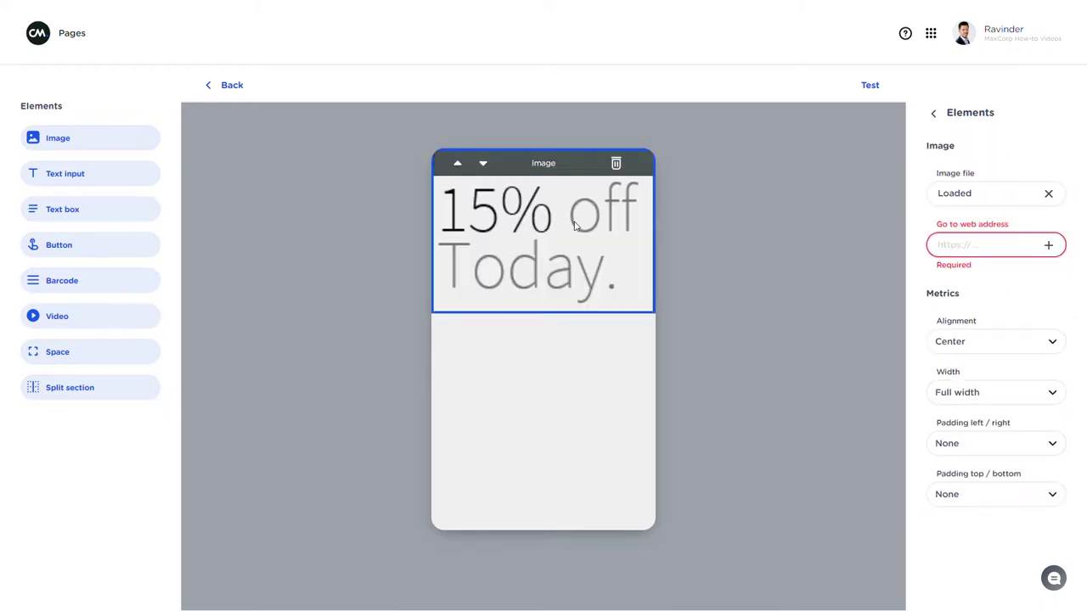
pyautogui.click(1035, 248)
pyautogui.write('http')
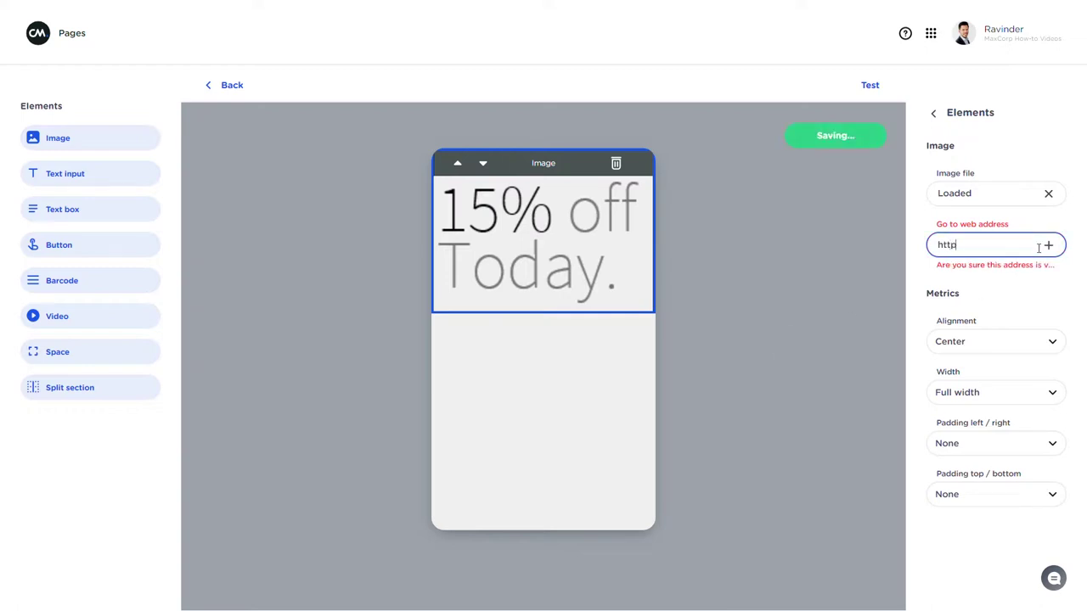
pyautogui.write('://www.')
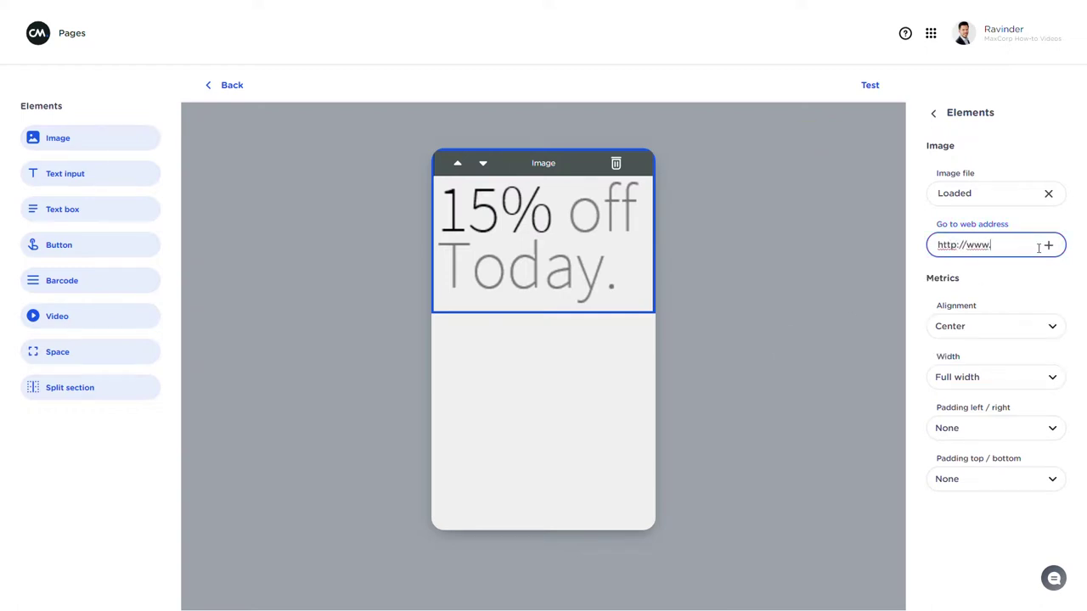
pyautogui.write('cm.com')
# Set the image to 60% width, left-aligned, with Medium side and Large top/bottom padding.
pyautogui.click(1004, 387)
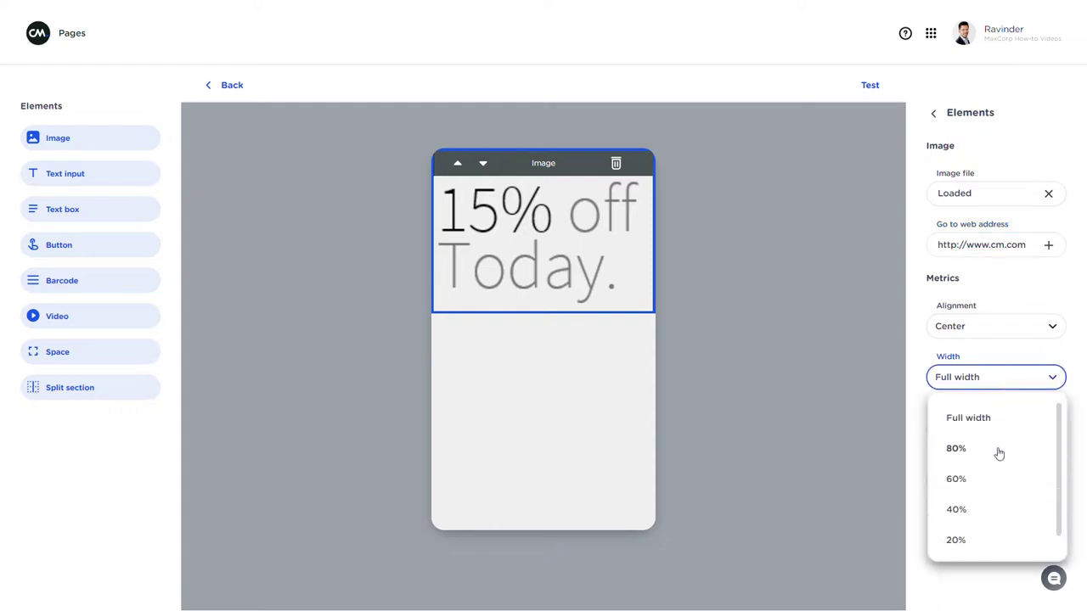
pyautogui.click(994, 449)
pyautogui.click(995, 384)
pyautogui.click(995, 480)
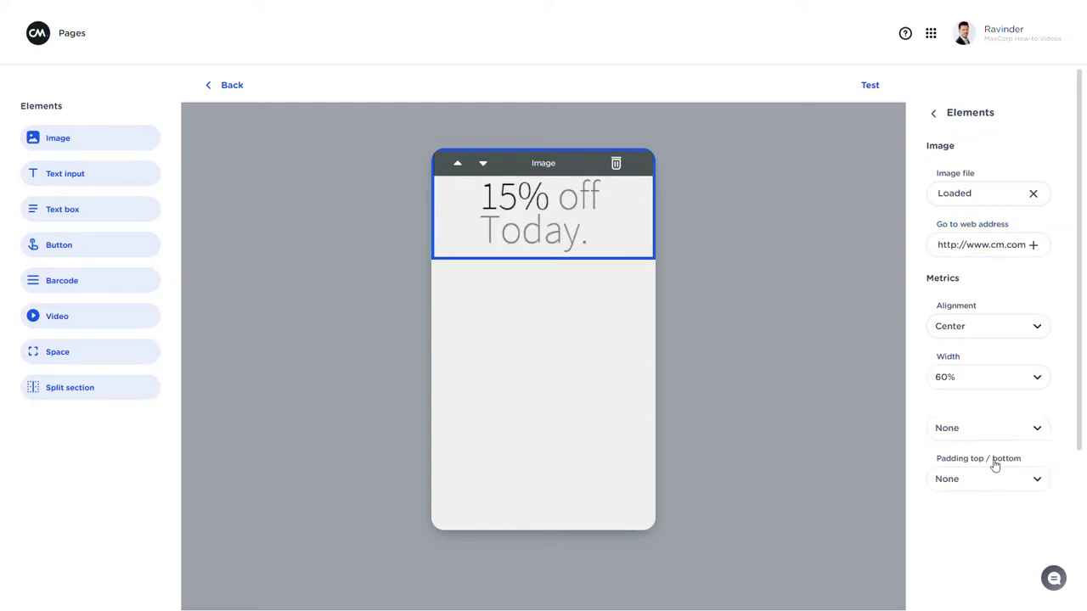
pyautogui.click(999, 430)
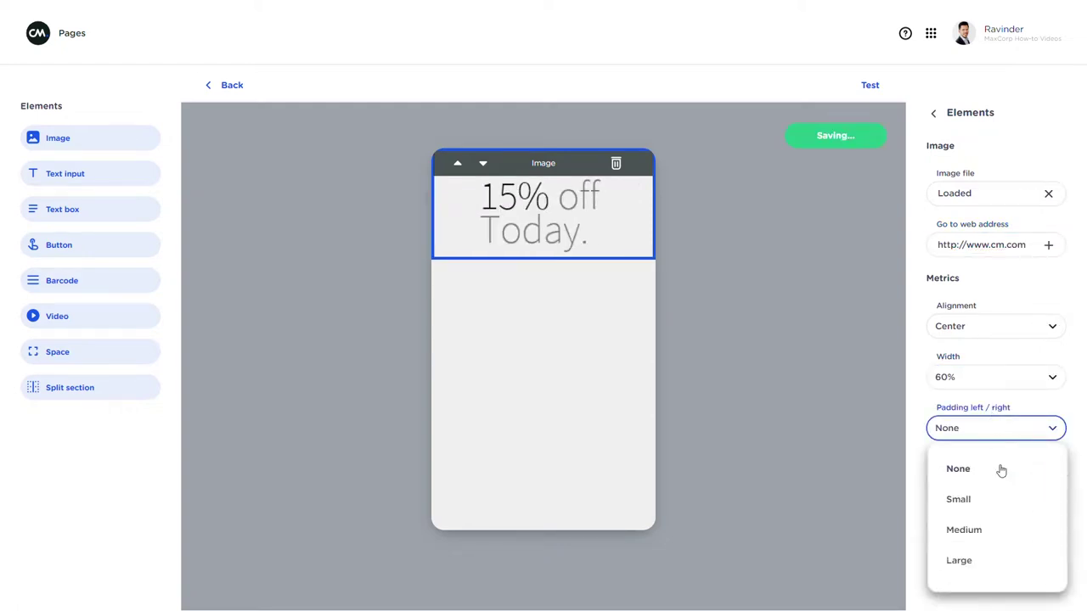
pyautogui.click(1000, 330)
pyautogui.click(965, 377)
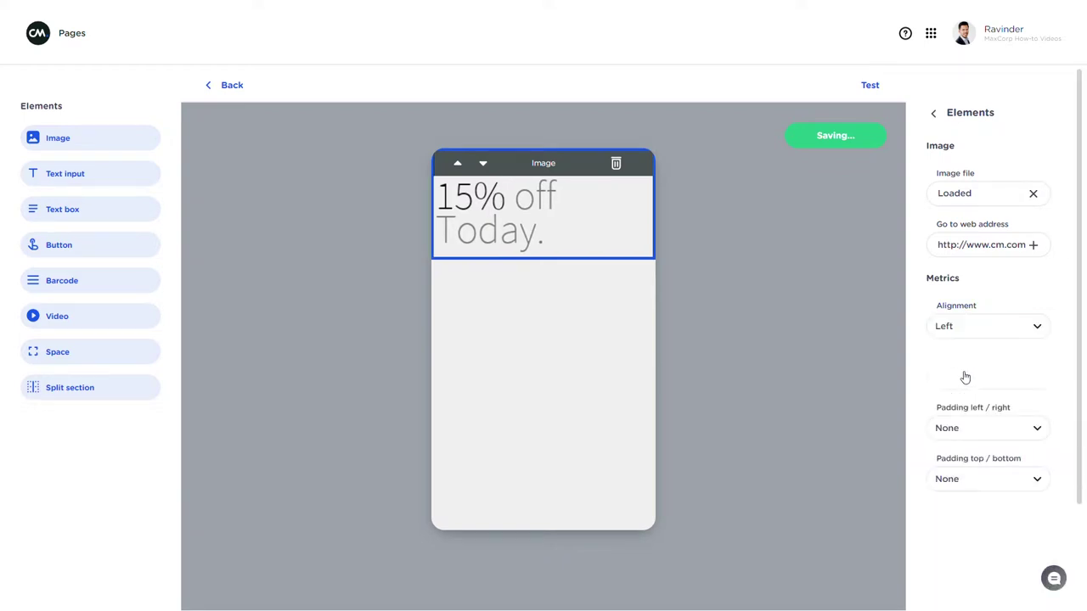
pyautogui.click(989, 430)
pyautogui.click(990, 528)
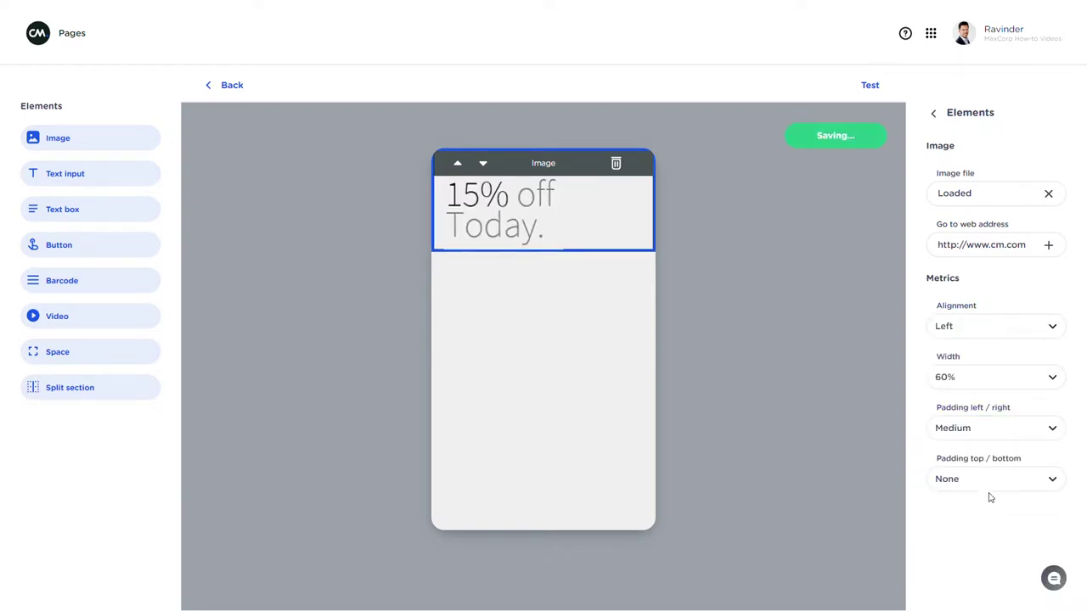
pyautogui.click(991, 484)
pyautogui.click(998, 437)
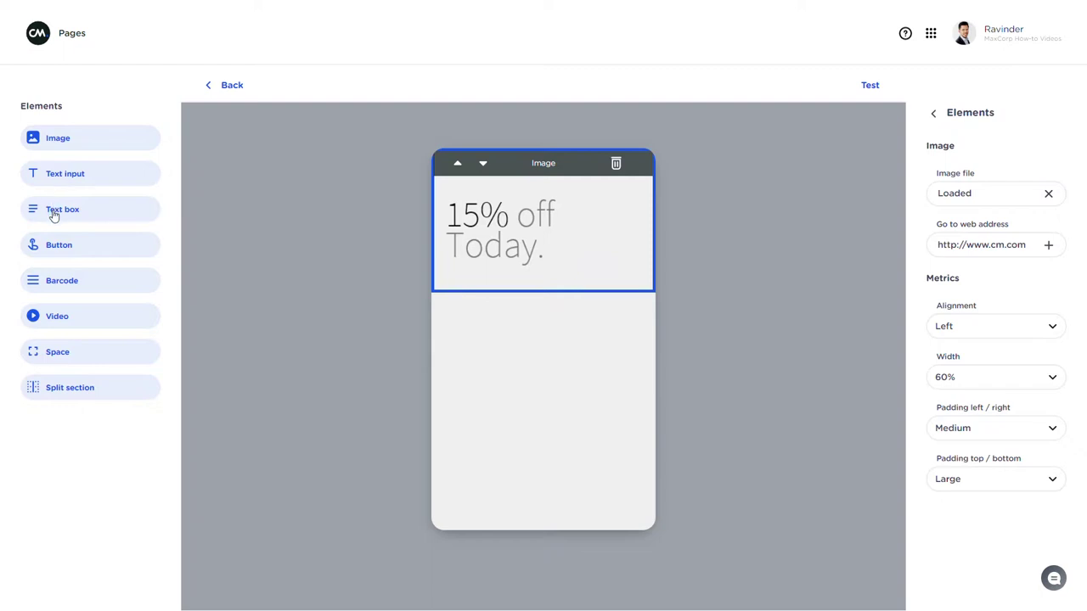
# Add a text box below the image reading 'Hi FirstName, Thank you!' using the FirstName field.
pyautogui.moveTo(54, 220); pyautogui.dragTo(491, 380)
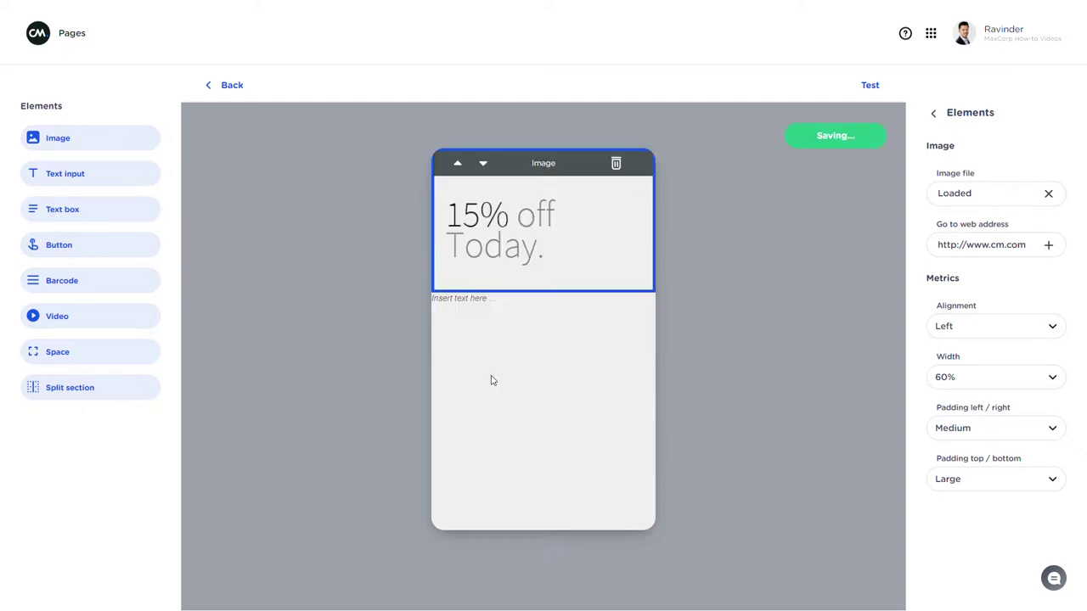
pyautogui.click(470, 304)
pyautogui.click(998, 291)
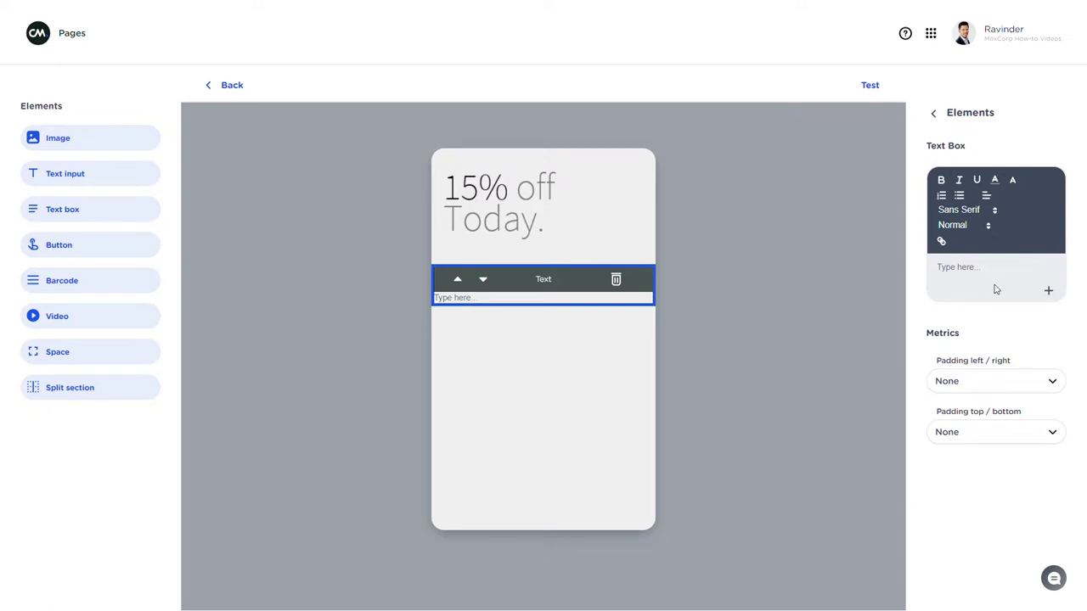
pyautogui.moveTo(983, 270); pyautogui.dragTo(912, 272)
pyautogui.write('Insert text here ...')
pyautogui.write('Hi')
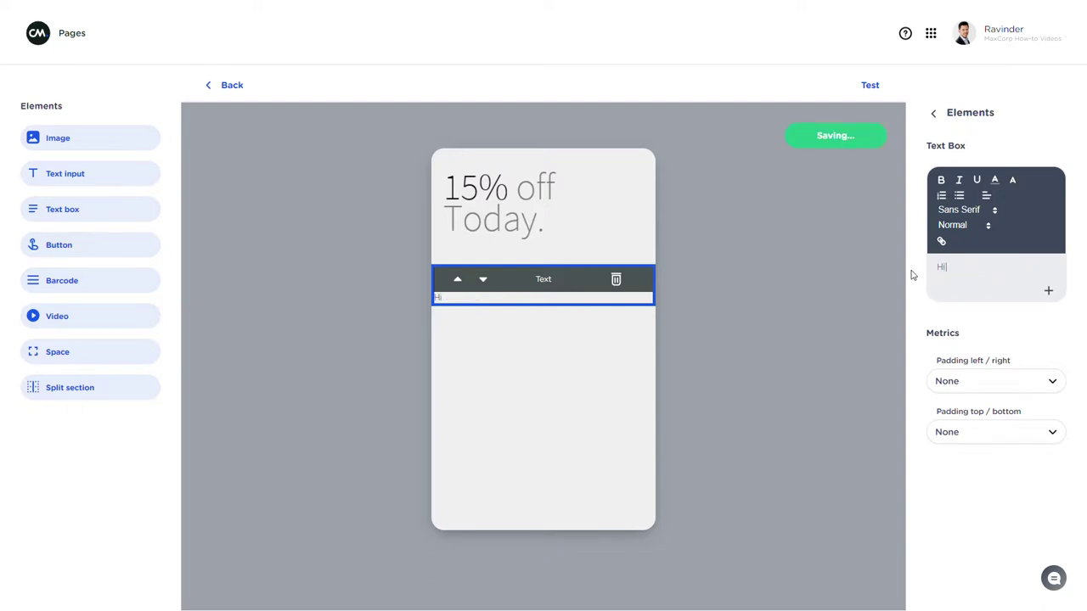
pyautogui.click(1048, 291)
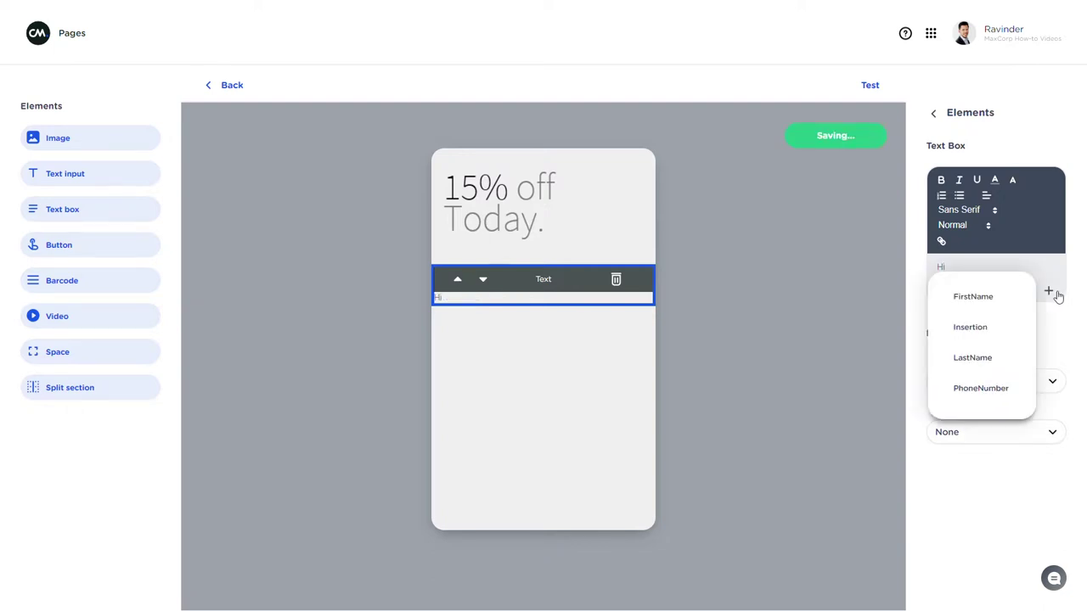
pyautogui.click(974, 298)
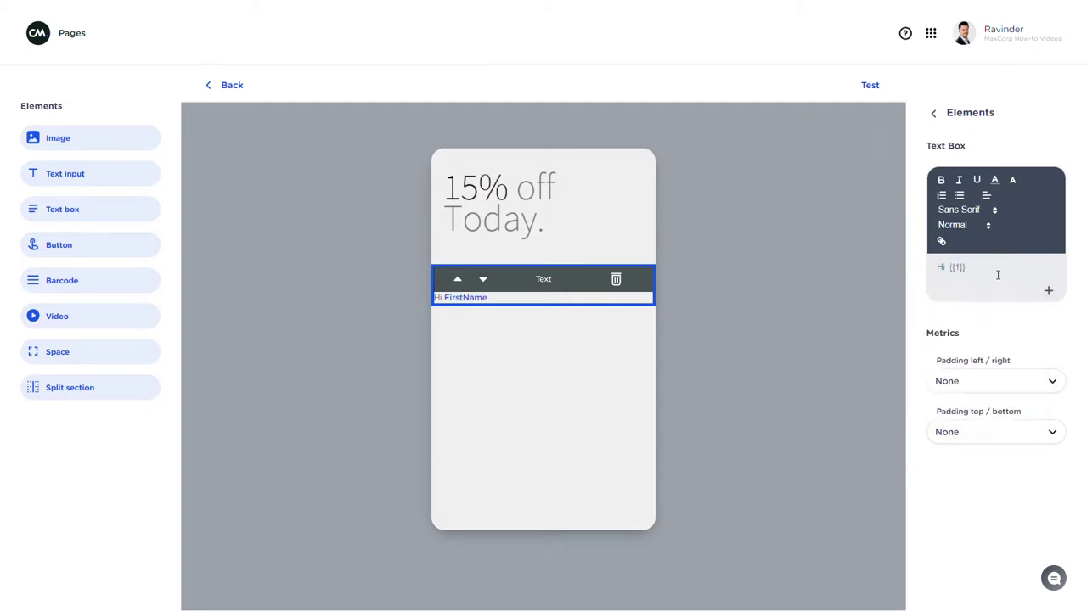
pyautogui.write(', Thank you!')
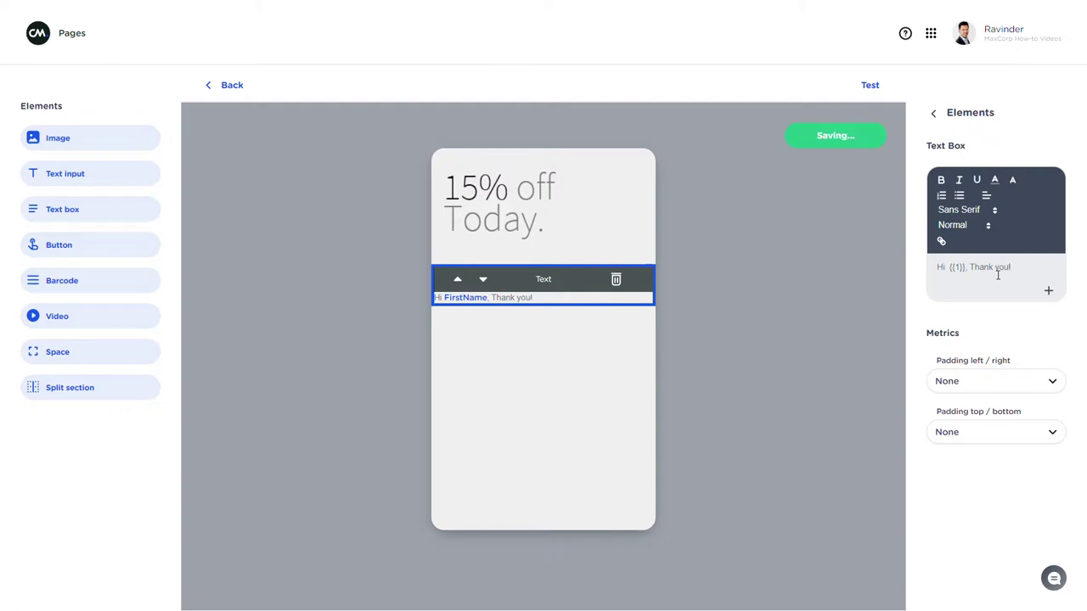
pyautogui.click(642, 313)
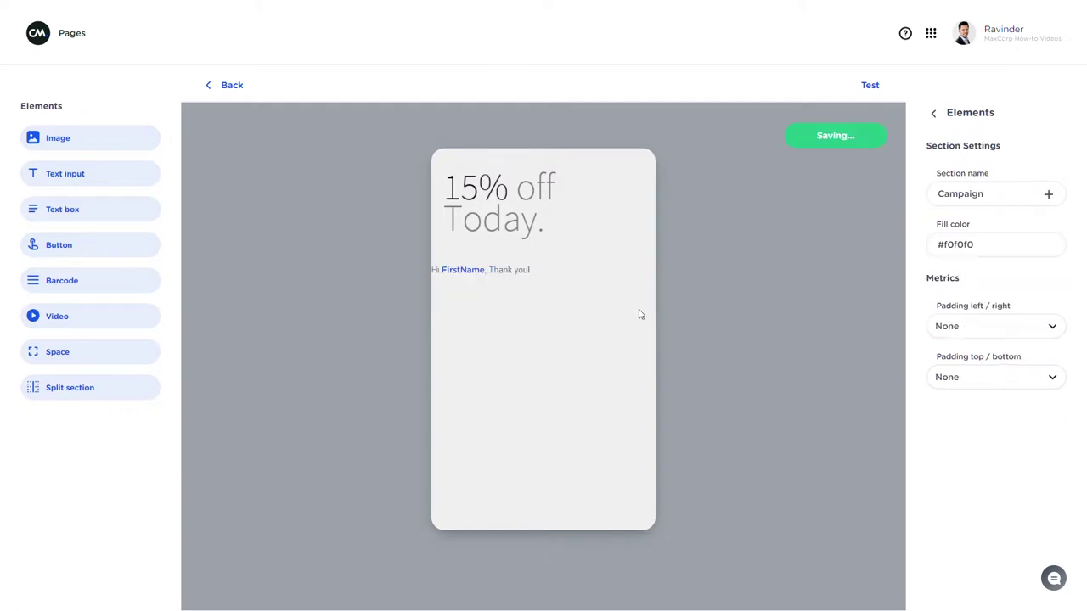
# Give the greeting text Large side padding and Medium top/bottom padding.
pyautogui.click(533, 271)
pyautogui.click(1024, 383)
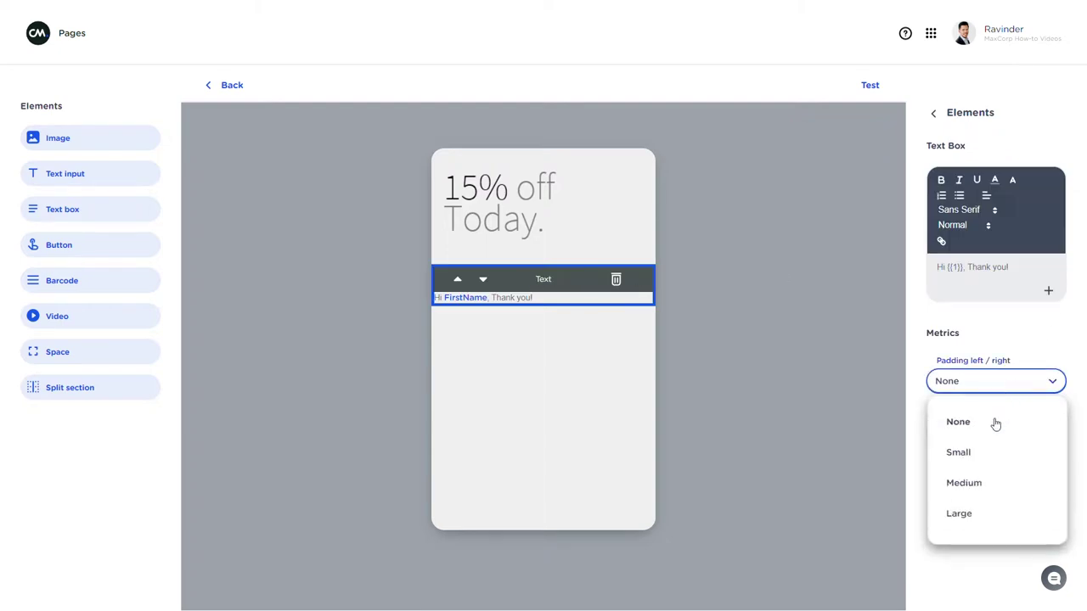
pyautogui.click(991, 508)
pyautogui.click(992, 434)
pyautogui.click(983, 532)
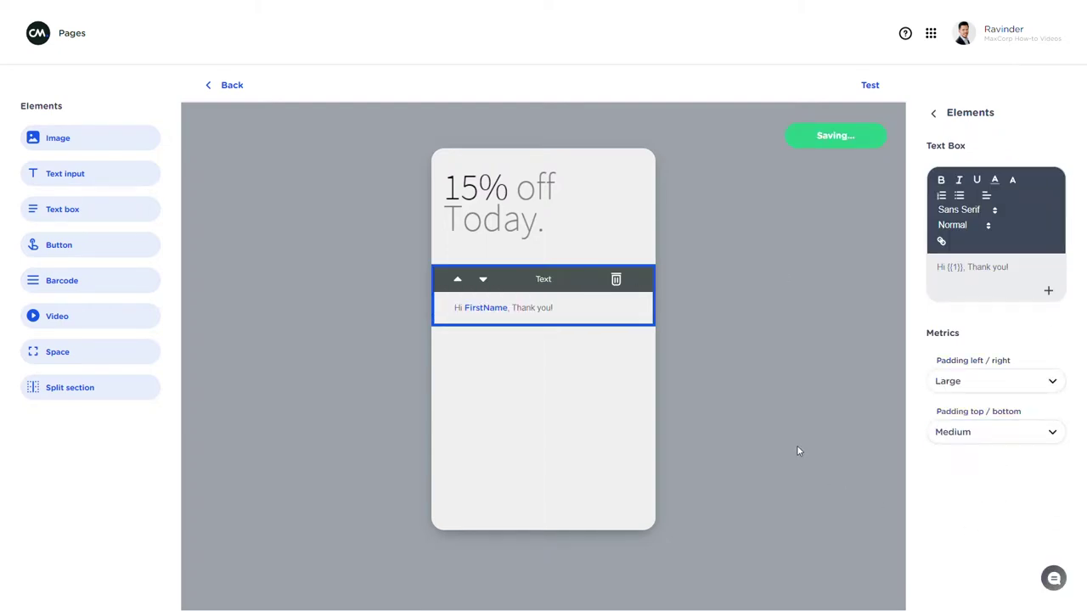
pyautogui.click(797, 451)
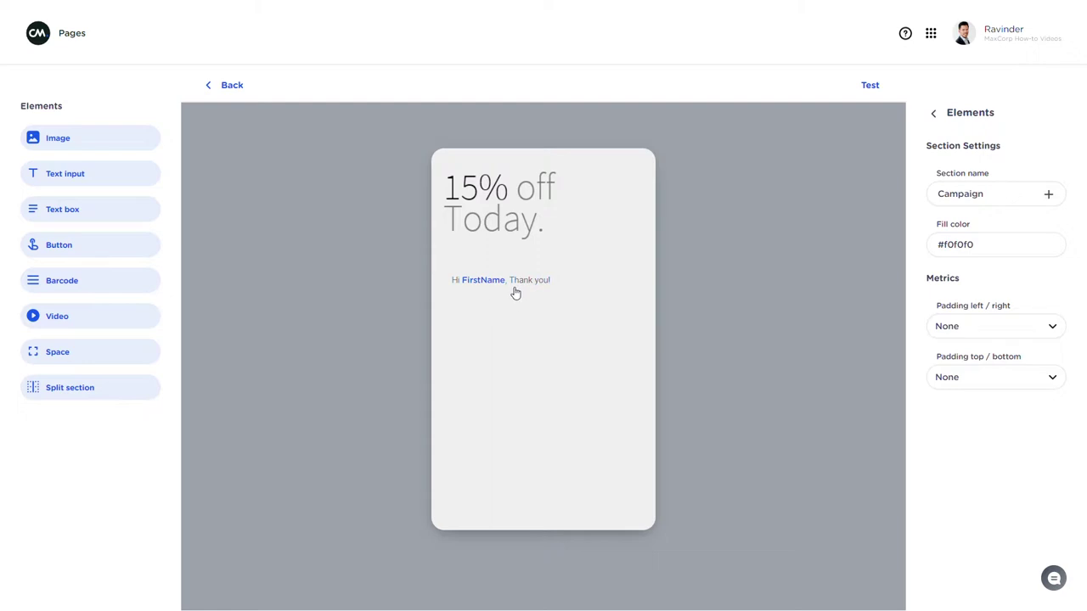
pyautogui.click(546, 229)
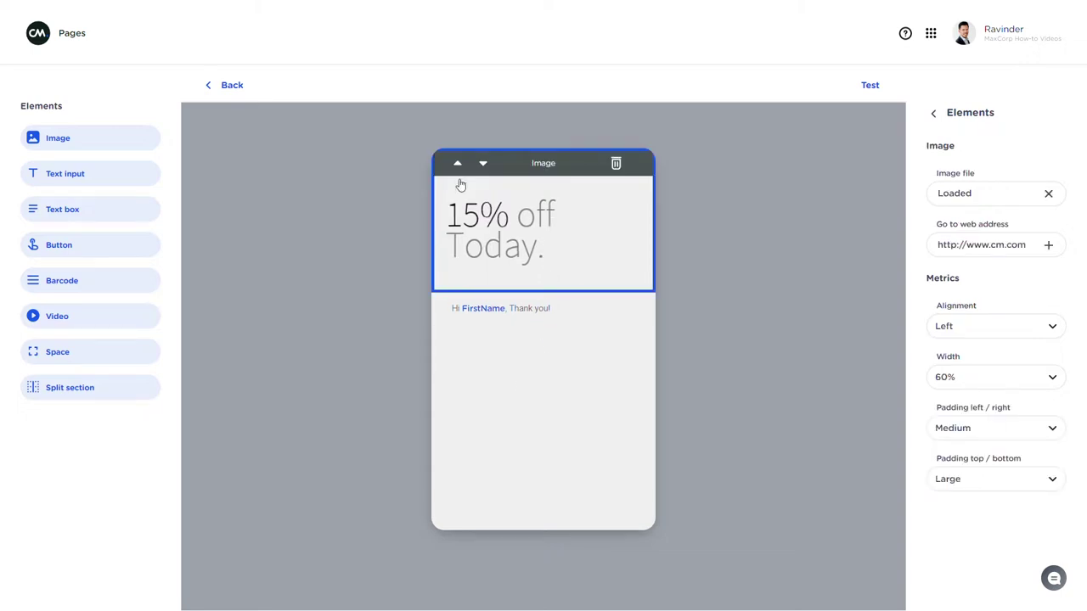
pyautogui.click(483, 164)
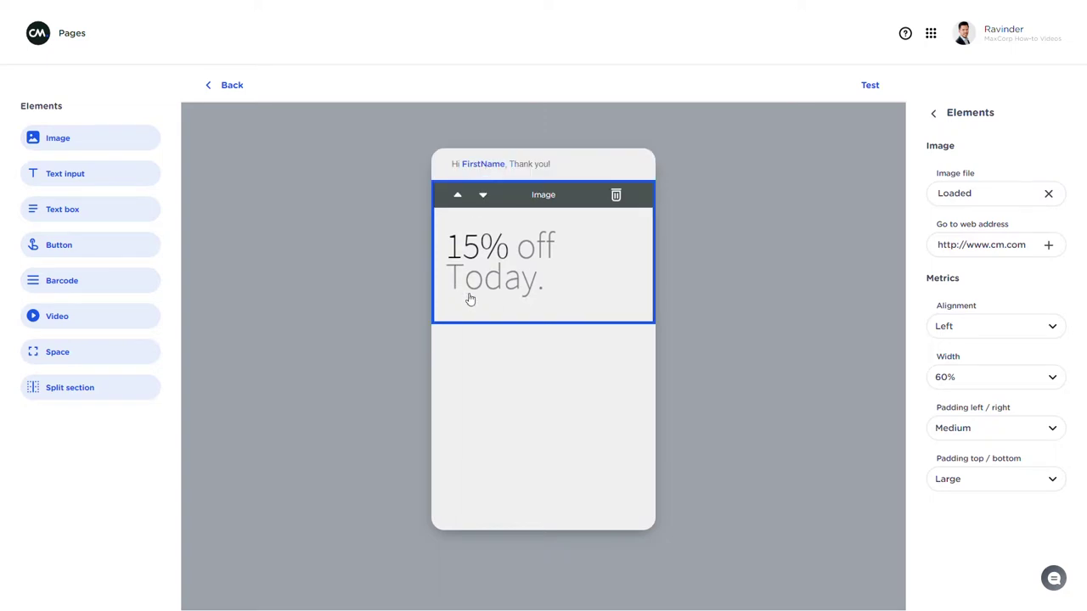
pyautogui.click(462, 202)
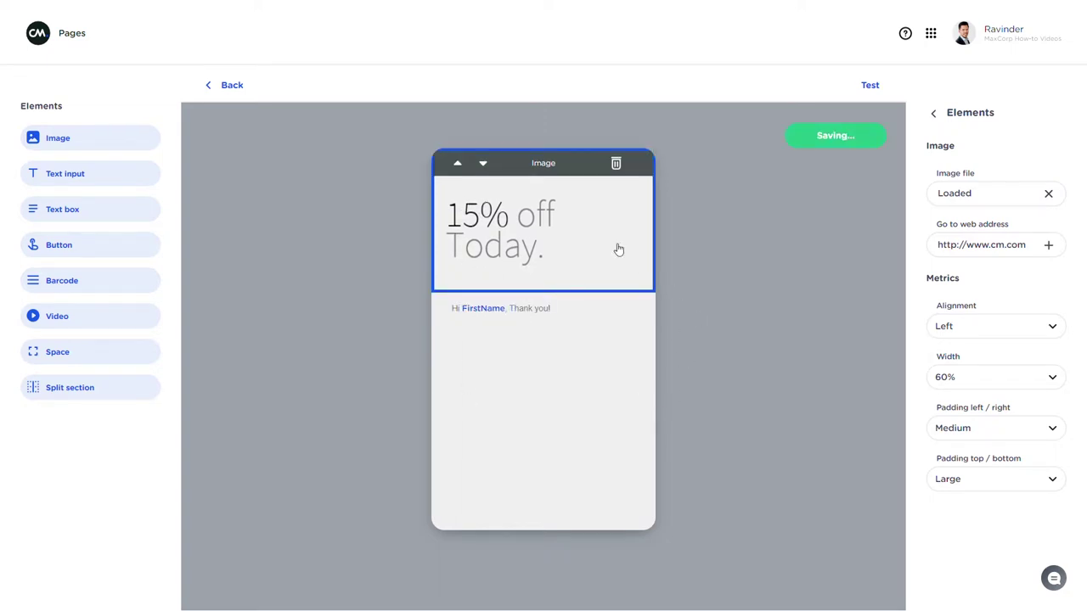
pyautogui.click(735, 360)
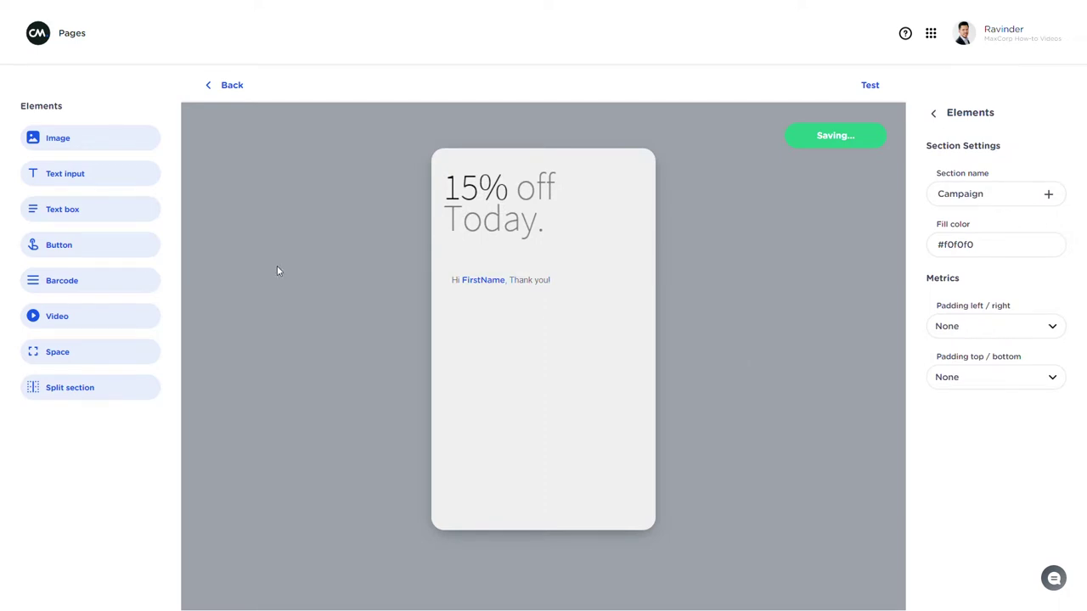
pyautogui.moveTo(53, 287); pyautogui.dragTo(486, 440)
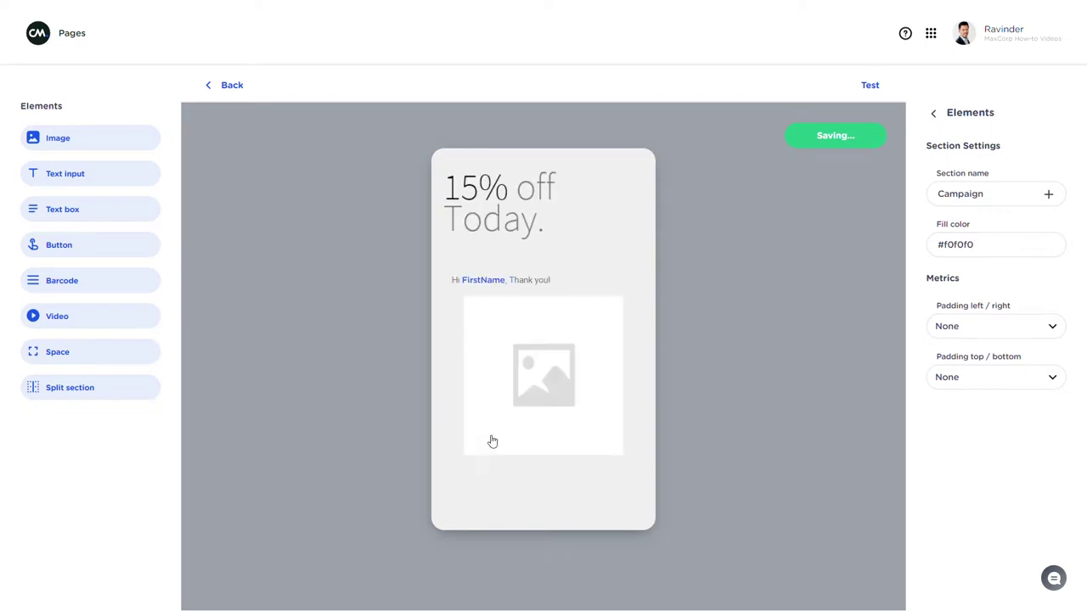
pyautogui.click(600, 357)
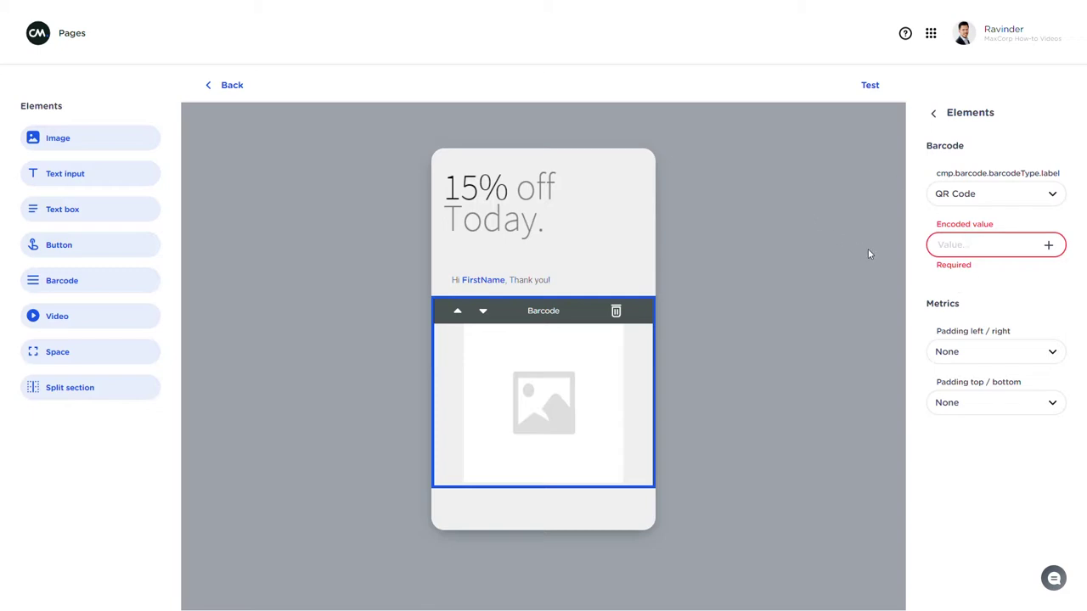
pyautogui.click(981, 253)
pyautogui.write('www.')
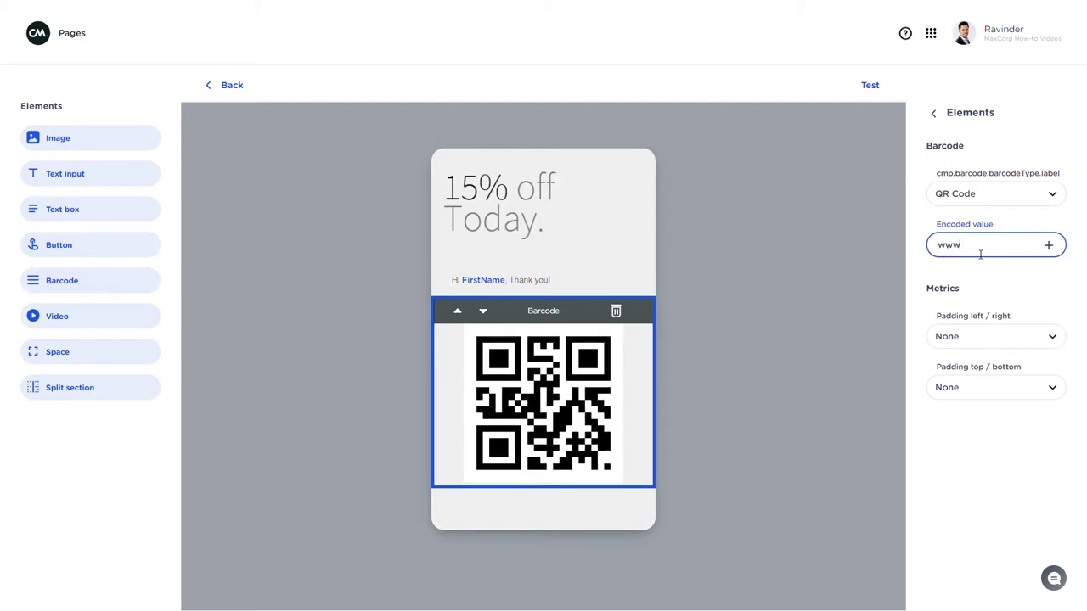
pyautogui.press('BackSpace')
pyautogui.press('BackSpace')
pyautogui.press('BackSpace')
pyautogui.press('BackSpace')
pyautogui.write('Http')
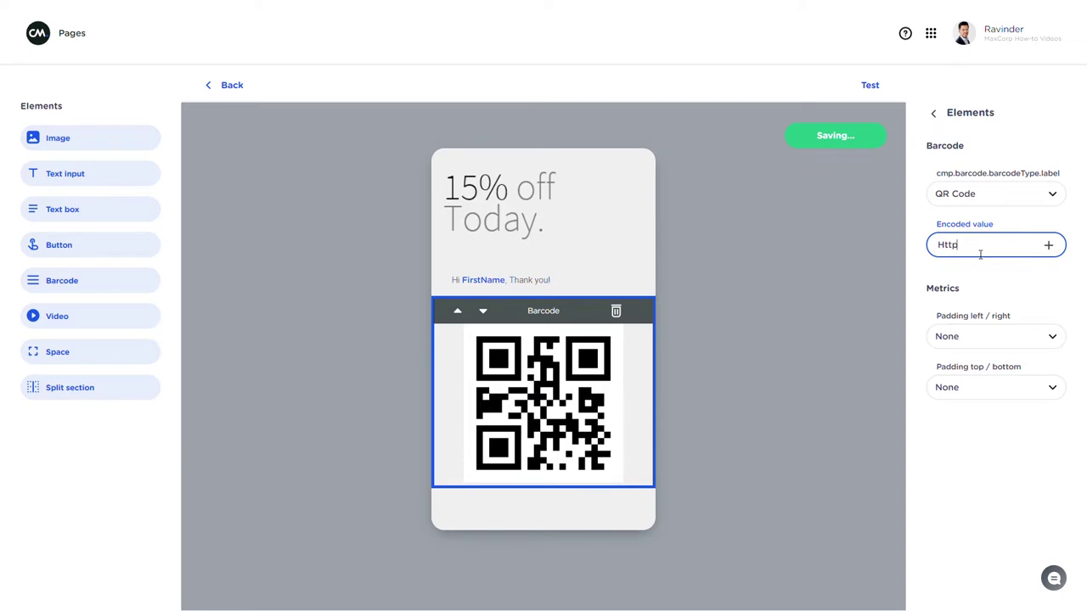
pyautogui.write('://www.cm.com')
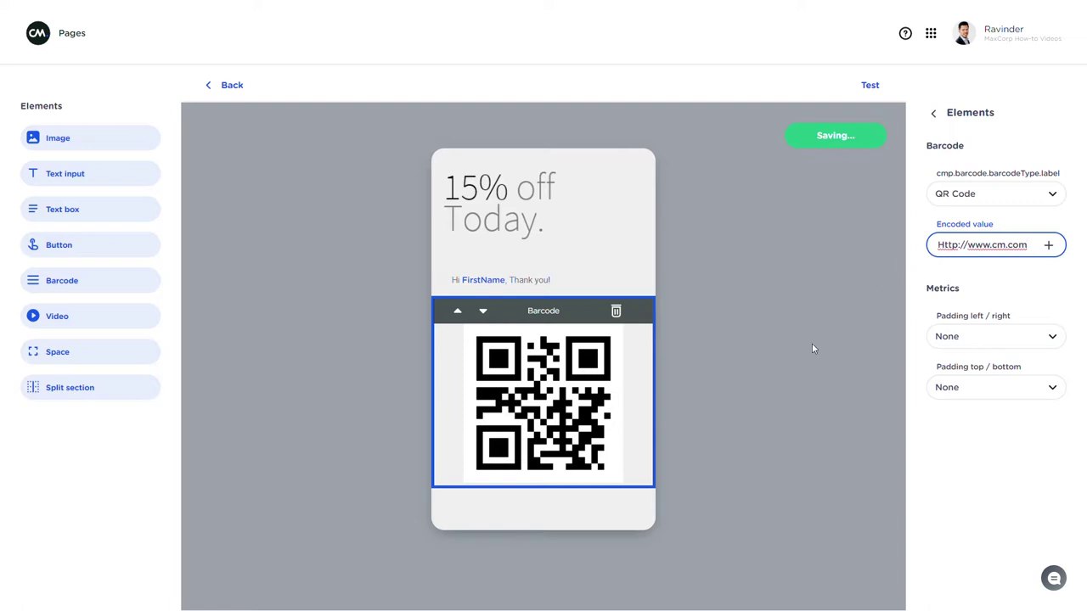
pyautogui.click(672, 440)
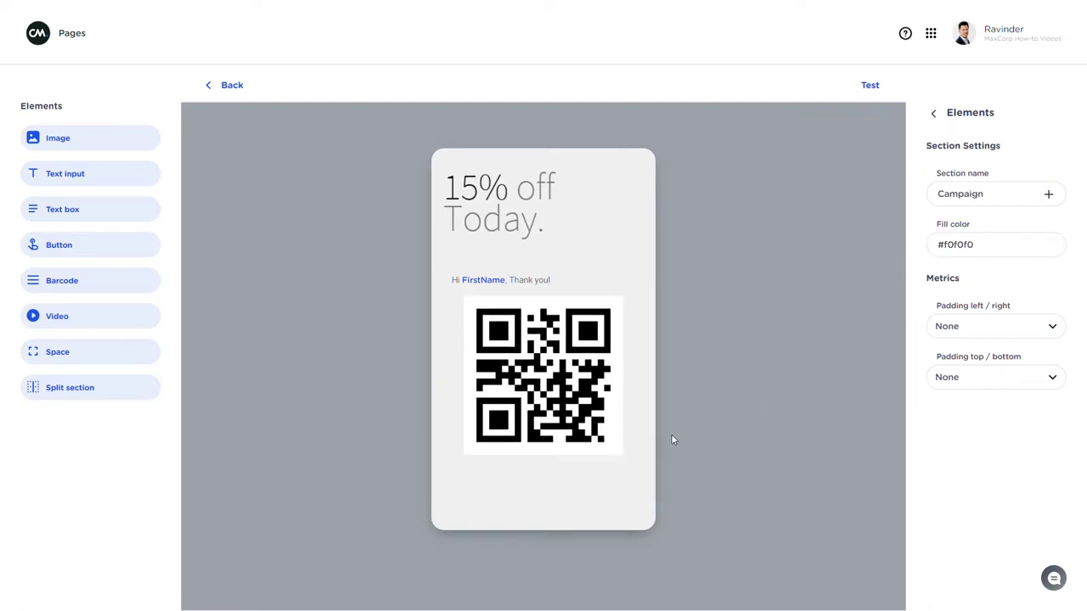
# Add a button below the QR code with background colour #000000.
pyautogui.moveTo(51, 246); pyautogui.dragTo(493, 435)
pyautogui.click(499, 334)
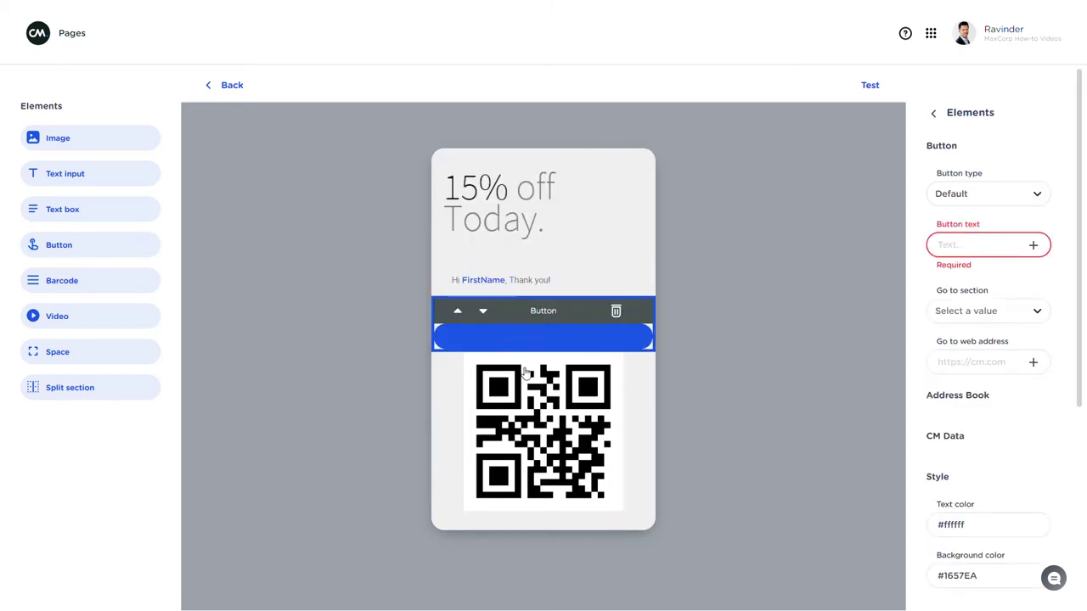
pyautogui.click(483, 312)
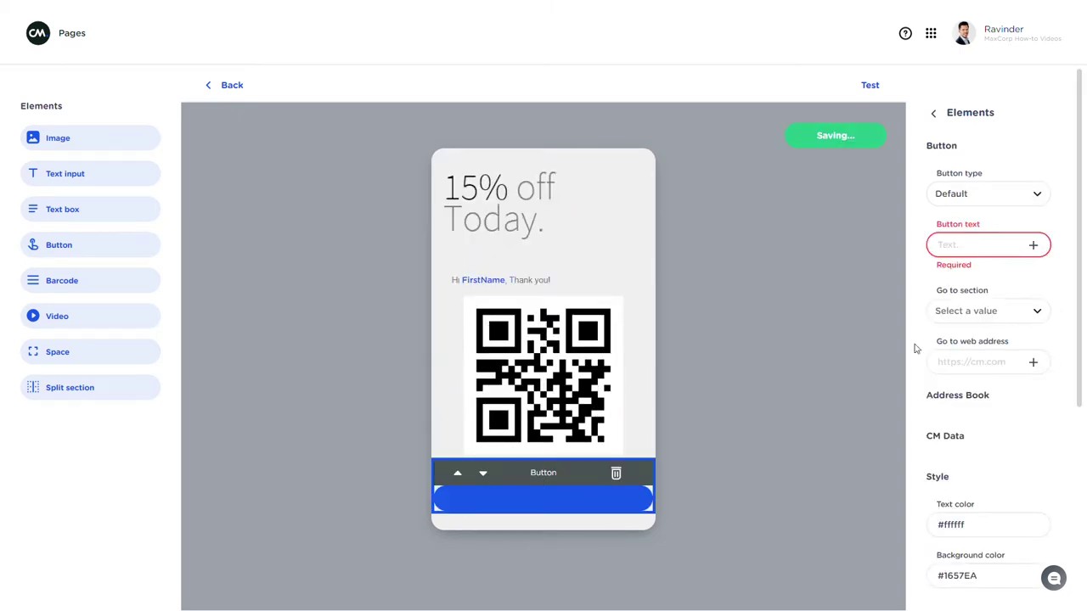
pyautogui.scroll(-1, 1024, 517)
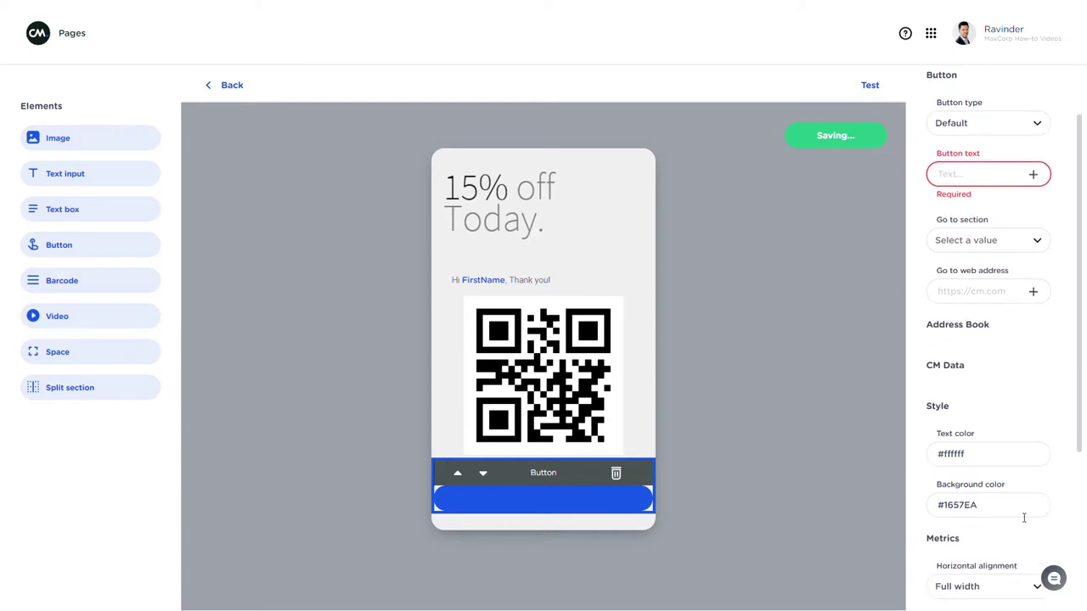
pyautogui.click(1004, 513)
pyautogui.write('#000000')
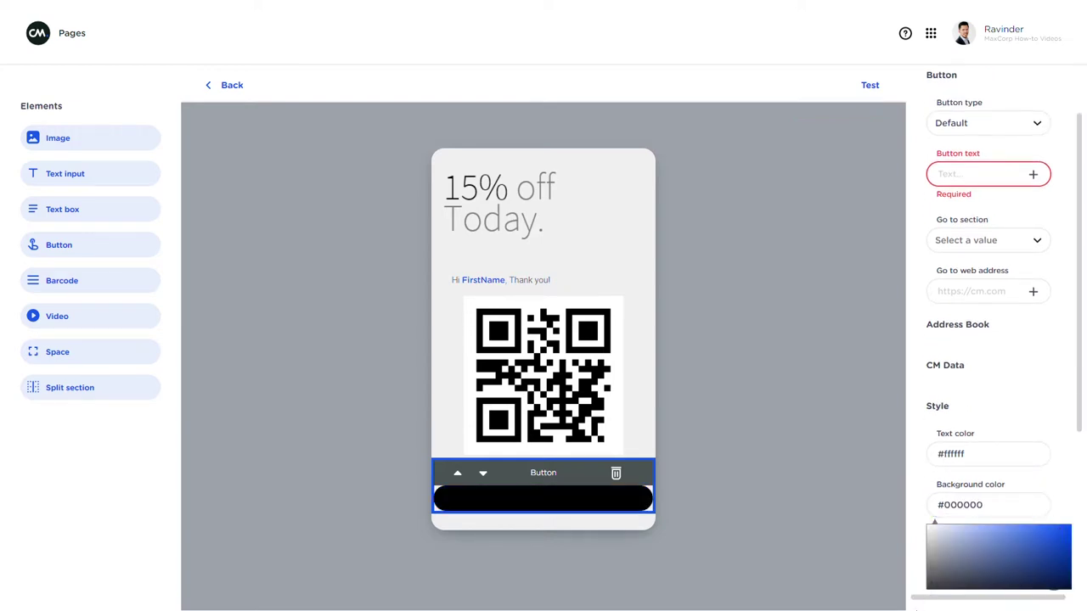
pyautogui.click(903, 529)
# Set the Campaign section's side and top/bottom padding to Medium.
pyautogui.click(1021, 338)
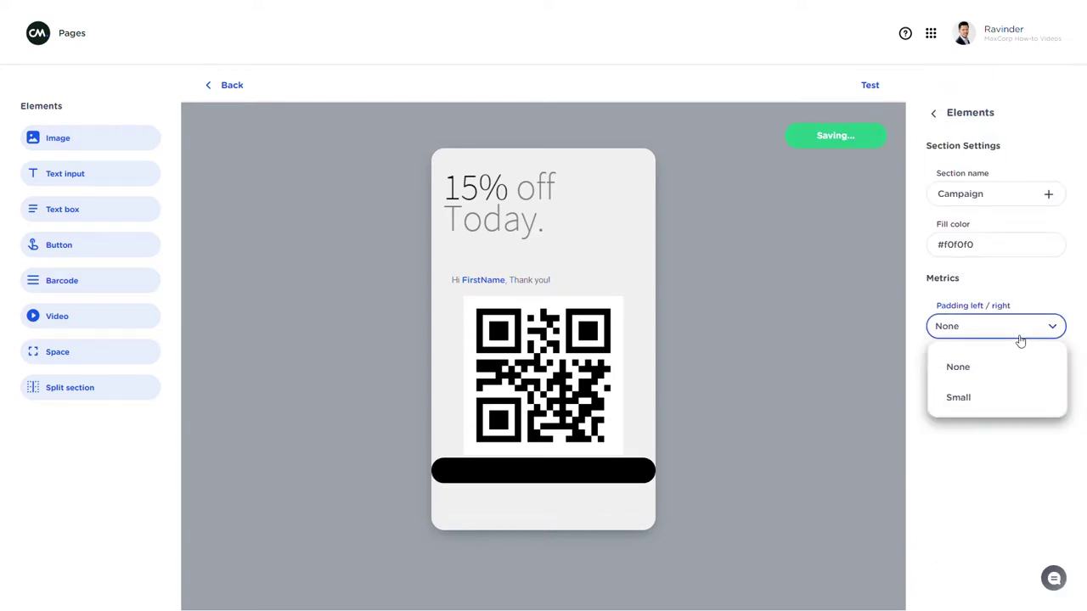
pyautogui.click(982, 426)
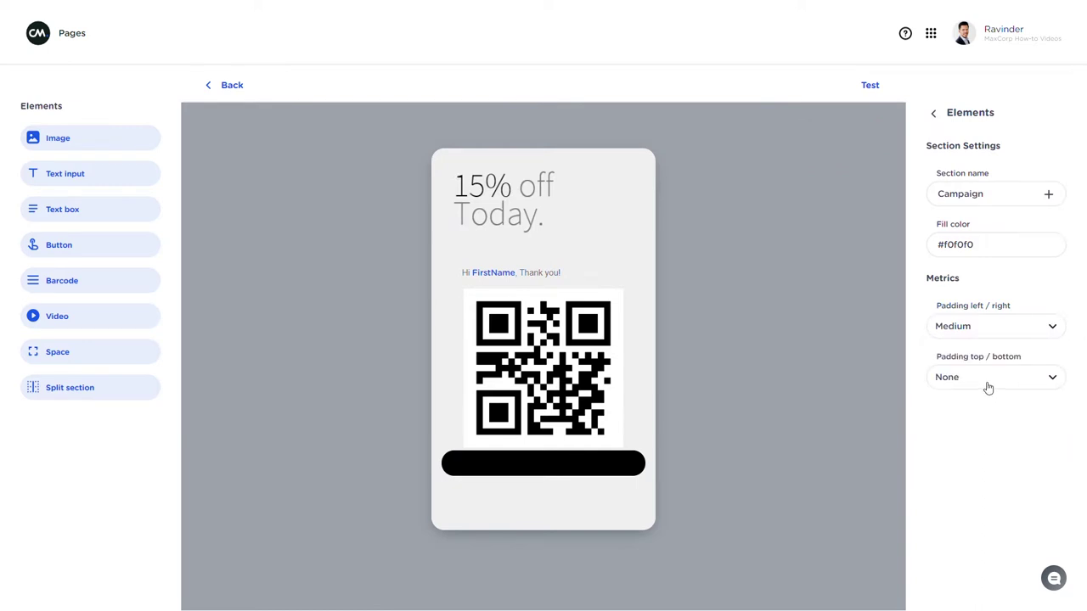
pyautogui.click(989, 382)
pyautogui.click(977, 477)
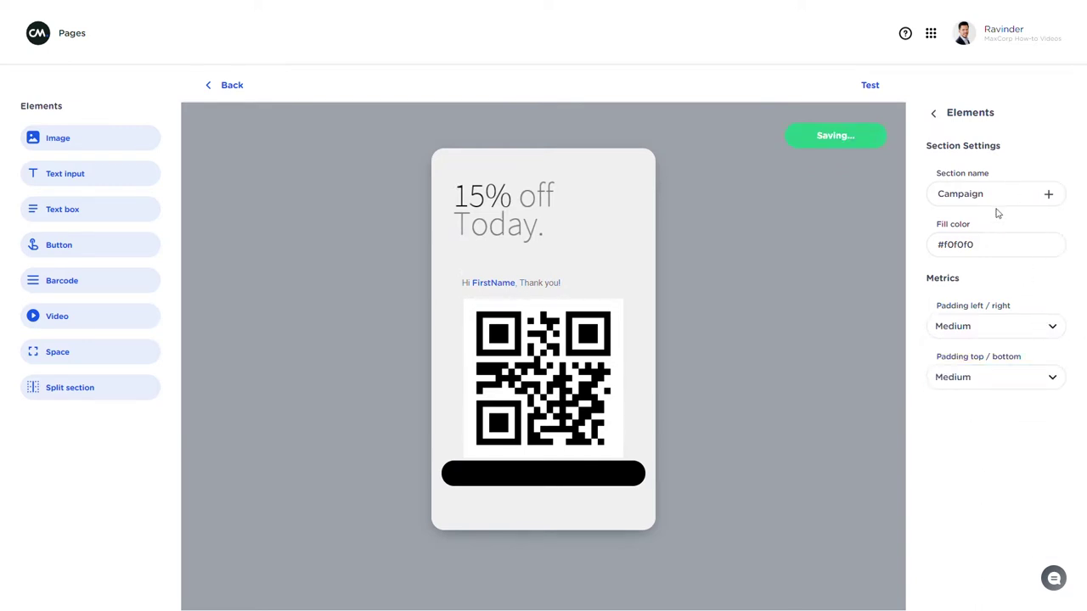
pyautogui.moveTo(992, 195); pyautogui.dragTo(894, 189)
pyautogui.click(537, 476)
# Label the button 'Feedback', set its width to 60% and centre it horizontally.
pyautogui.click(993, 253)
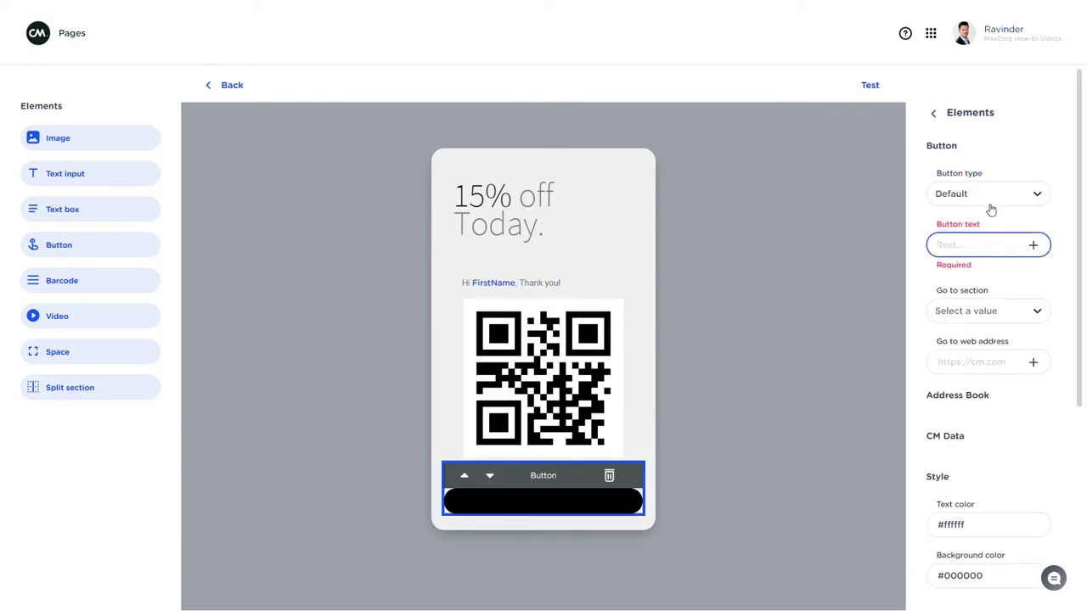
pyautogui.write('Feed')
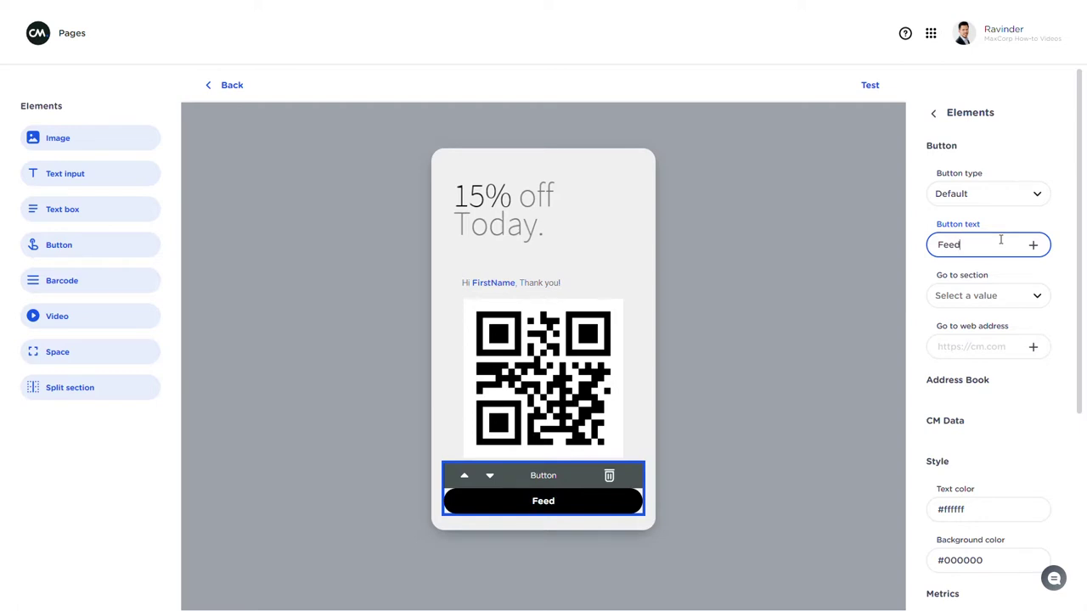
pyautogui.write('back')
pyautogui.click(762, 412)
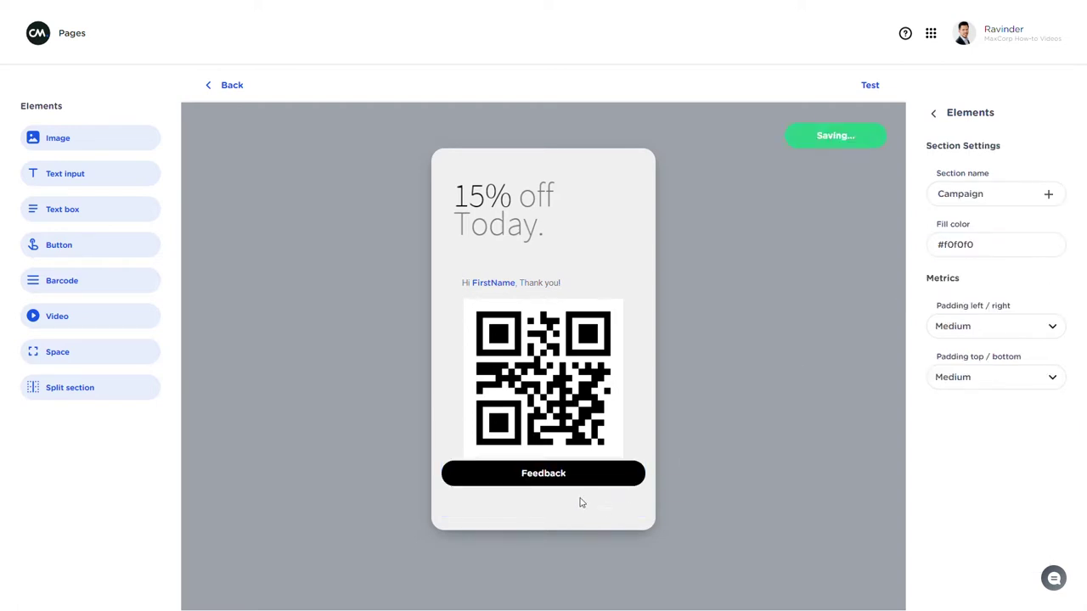
pyautogui.click(580, 502)
pyautogui.scroll(-3, 985, 466)
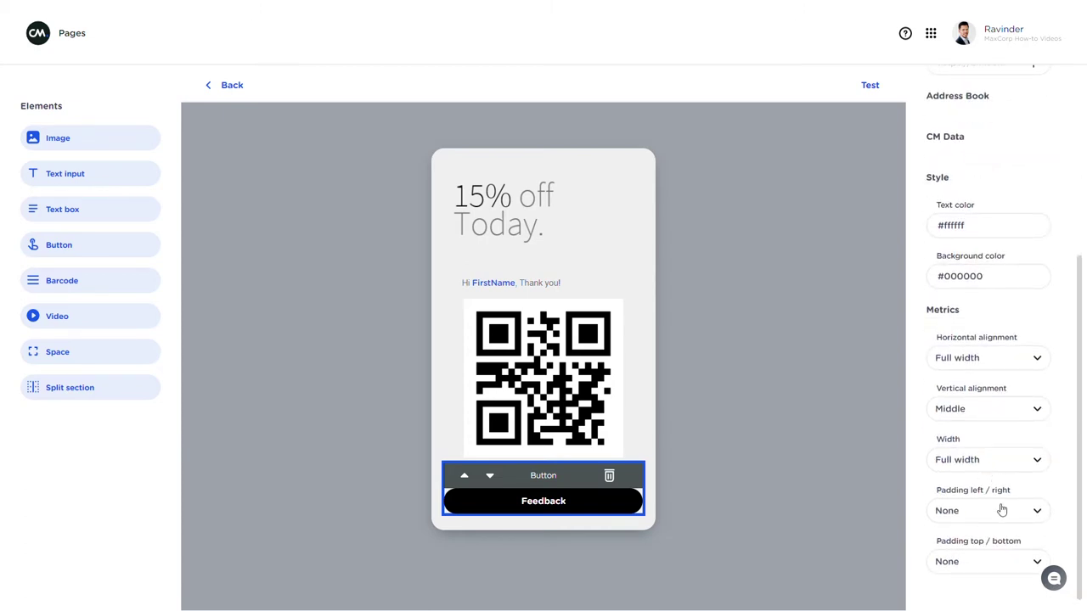
pyautogui.click(1005, 461)
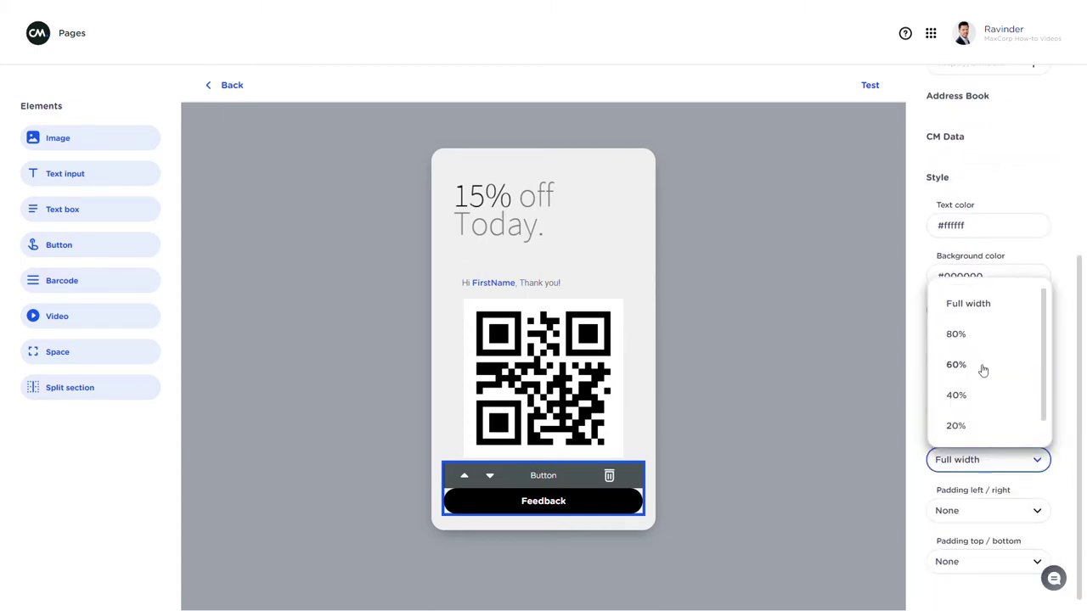
pyautogui.click(983, 367)
pyautogui.click(985, 409)
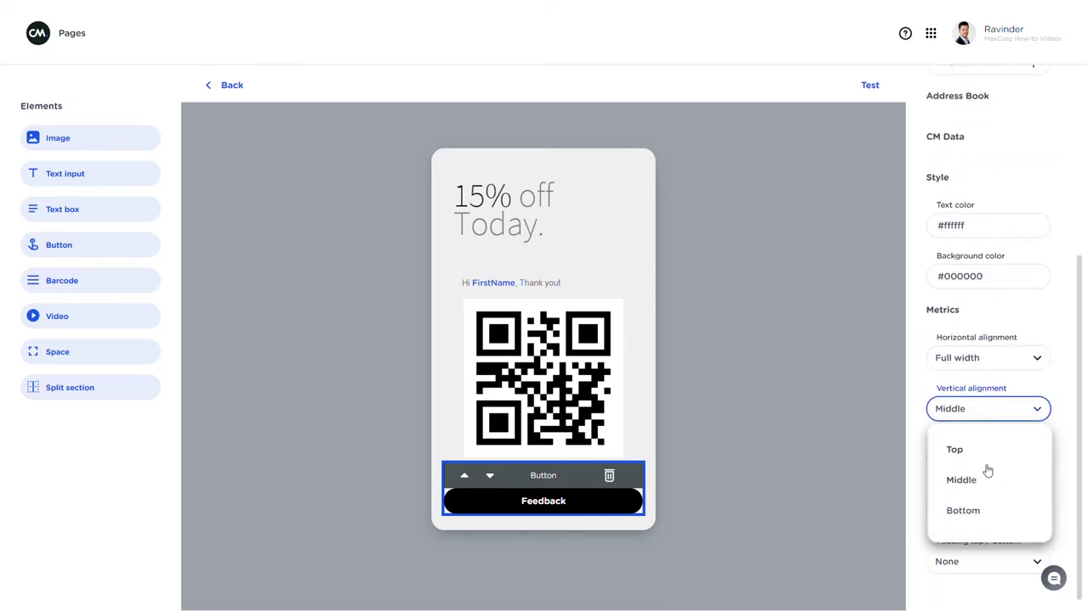
pyautogui.click(992, 365)
pyautogui.click(961, 429)
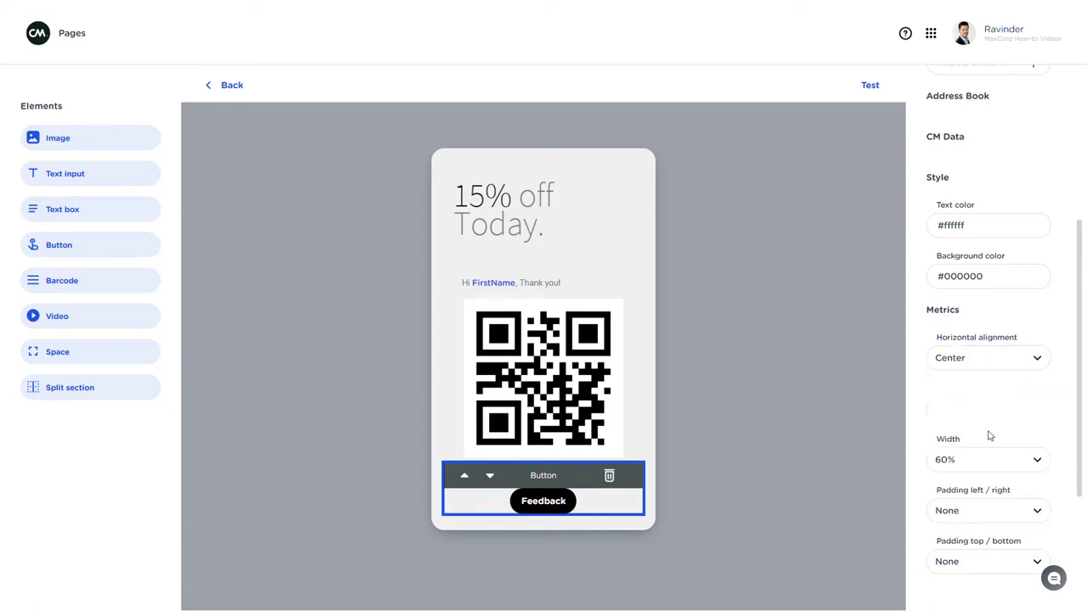
# Give the Feedback button Large top and bottom padding.
pyautogui.click(586, 480)
pyautogui.click(600, 488)
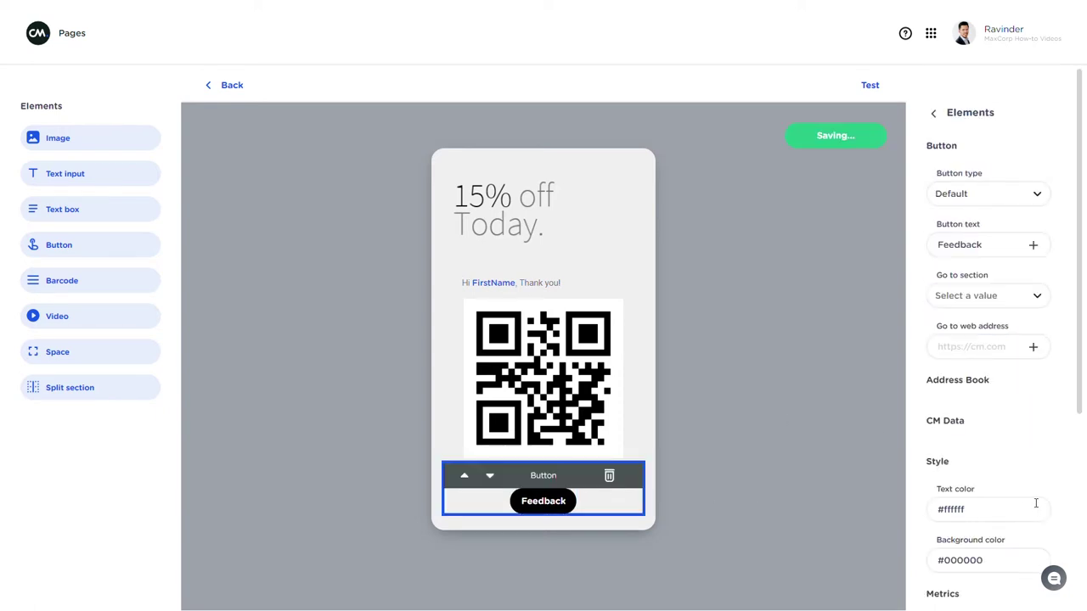
pyautogui.scroll(-3, 1019, 522)
pyautogui.moveTo(992, 541); pyautogui.dragTo(999, 568)
pyautogui.click(999, 562)
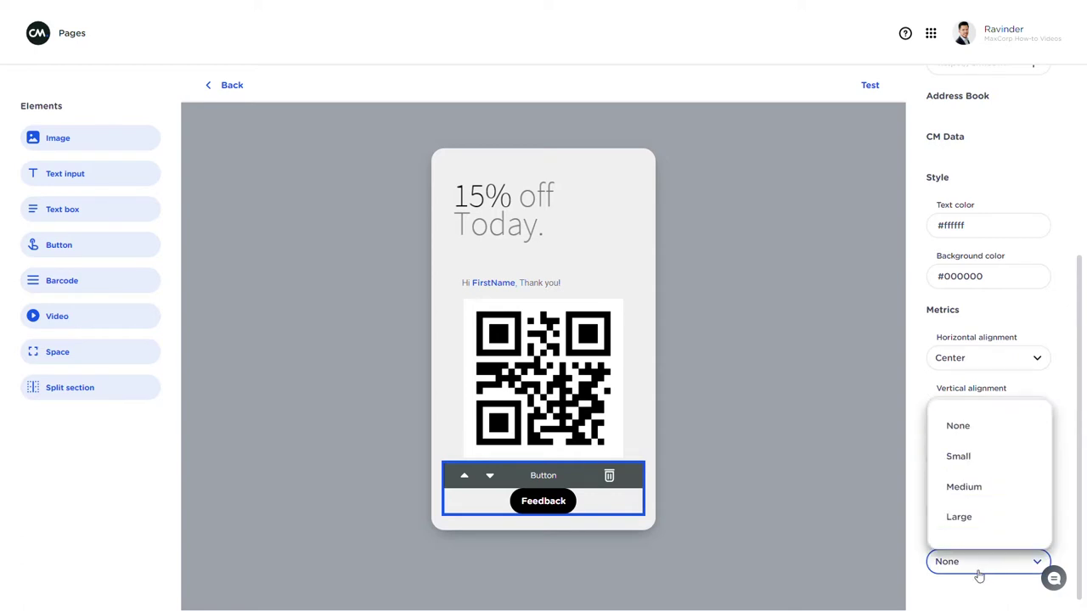
pyautogui.click(964, 517)
pyautogui.click(804, 480)
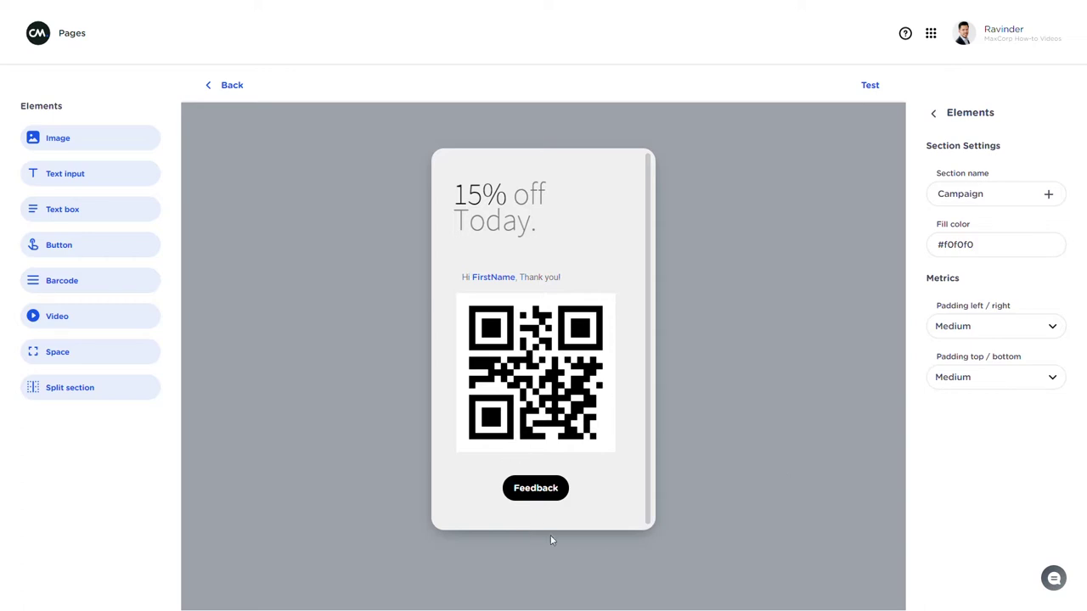
pyautogui.click(548, 496)
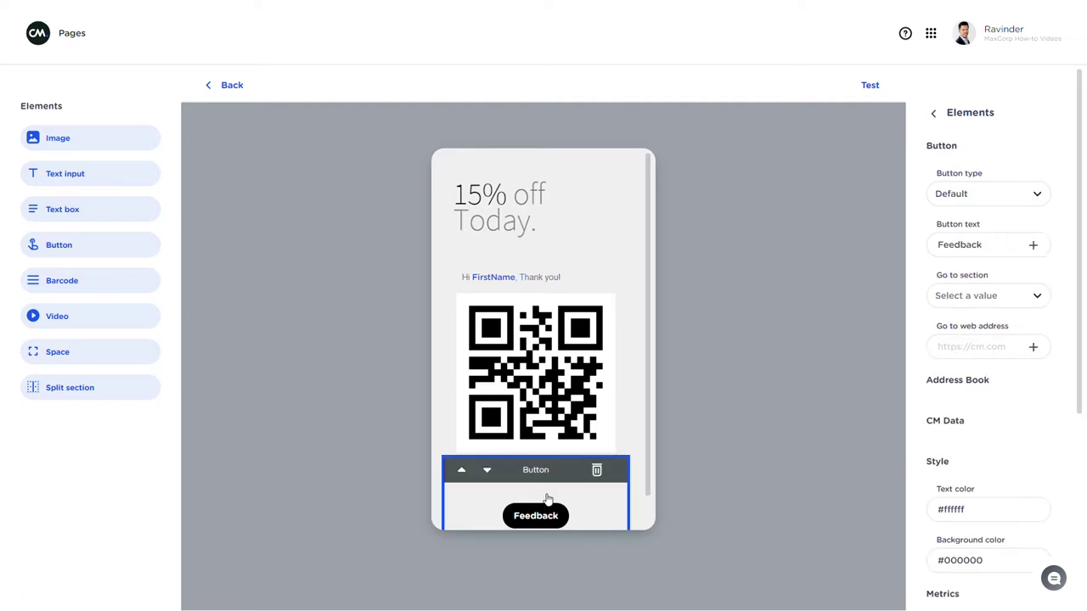
pyautogui.click(720, 410)
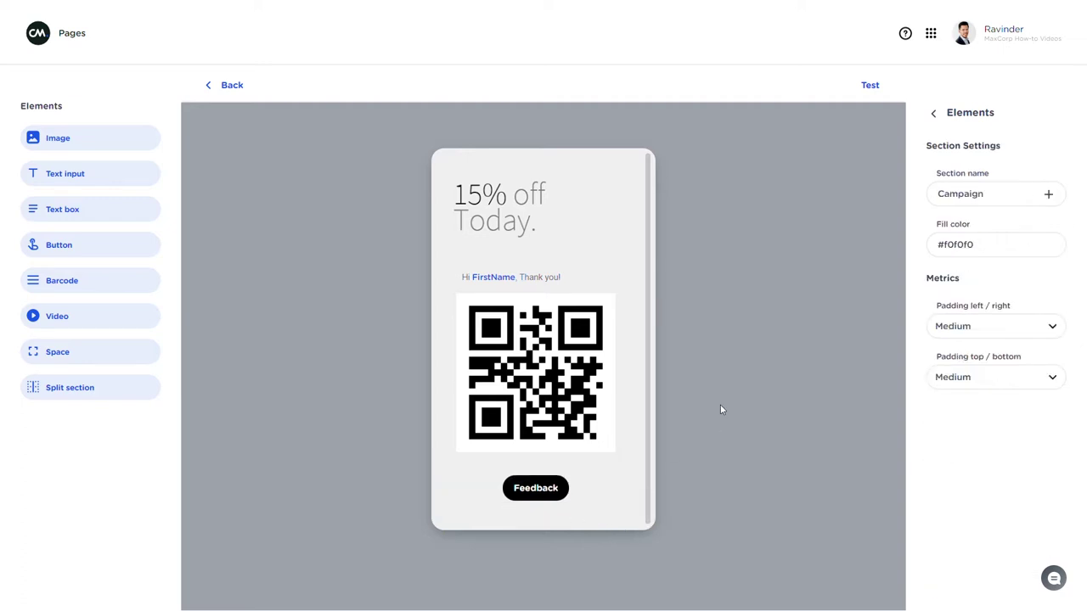
# Add a second section named 'Feedback', then reopen the Campaign section.
pyautogui.click(217, 90)
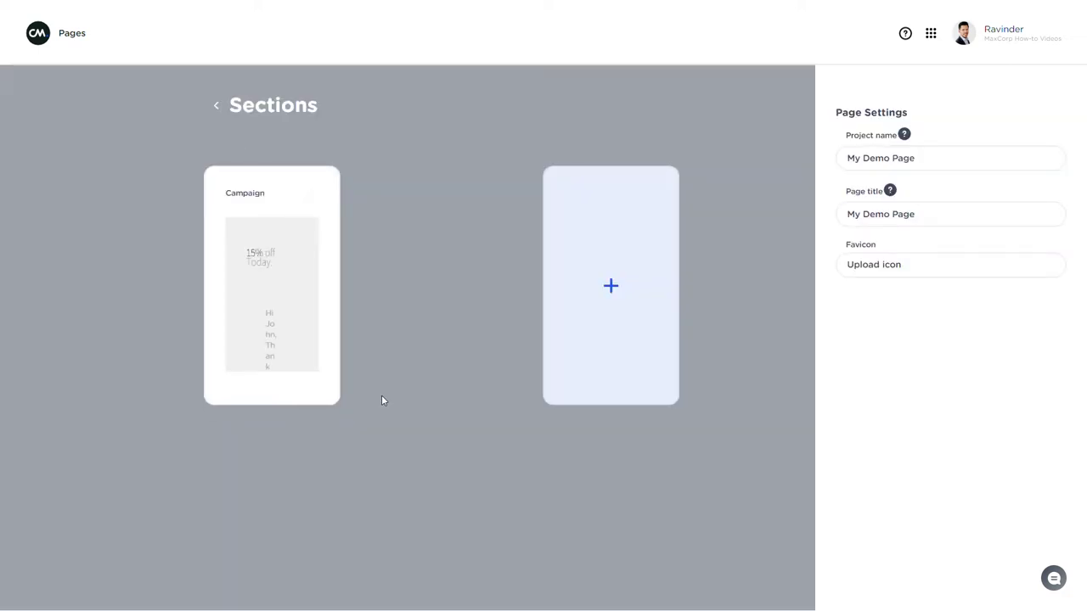
pyautogui.click(632, 331)
pyautogui.click(430, 228)
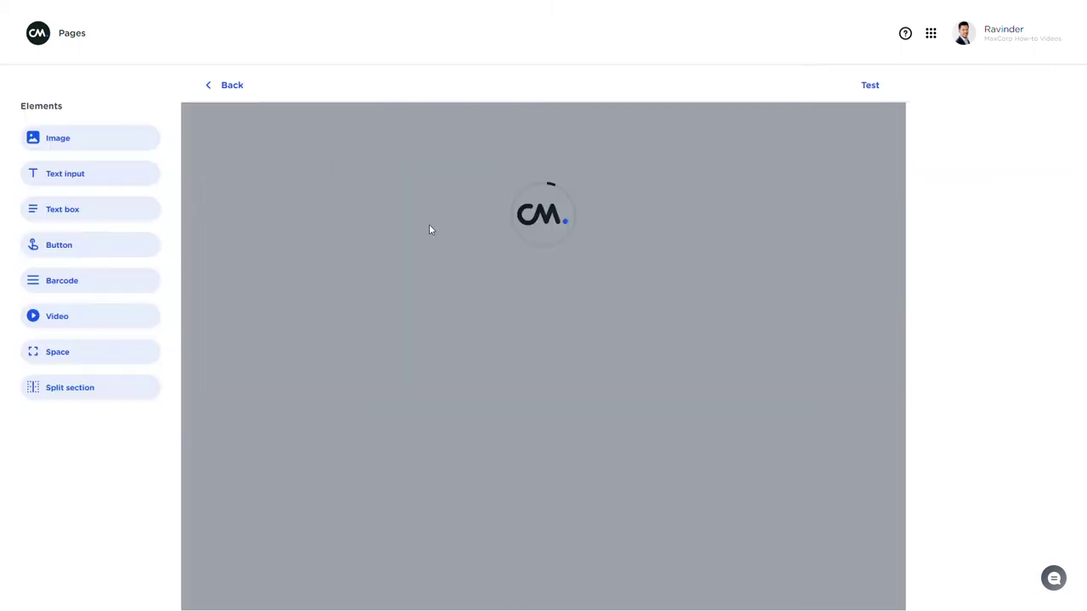
pyautogui.moveTo(1002, 202); pyautogui.dragTo(911, 204)
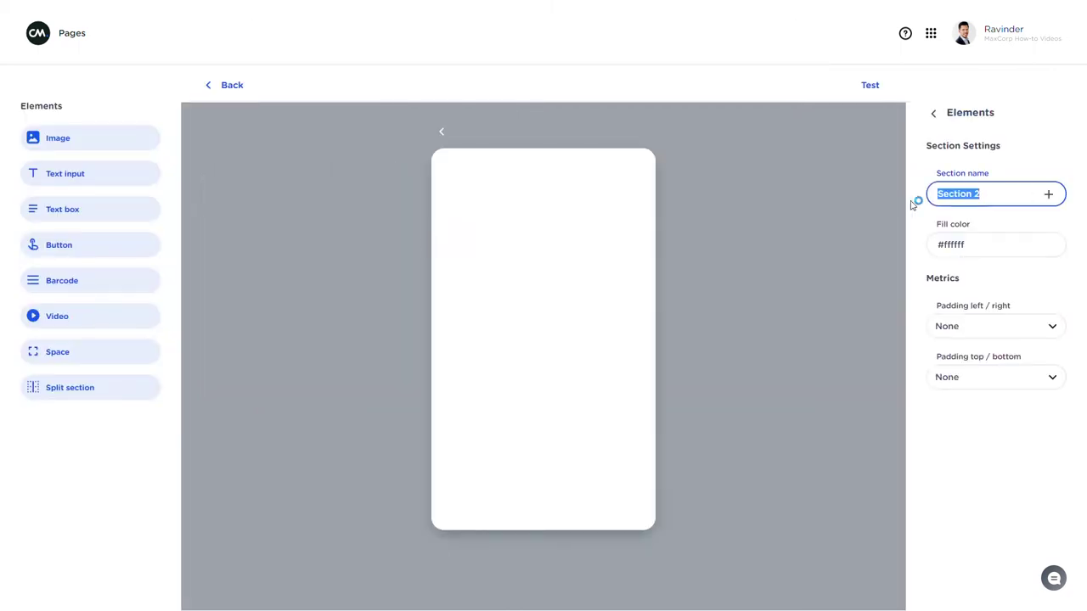
pyautogui.write('Feedback')
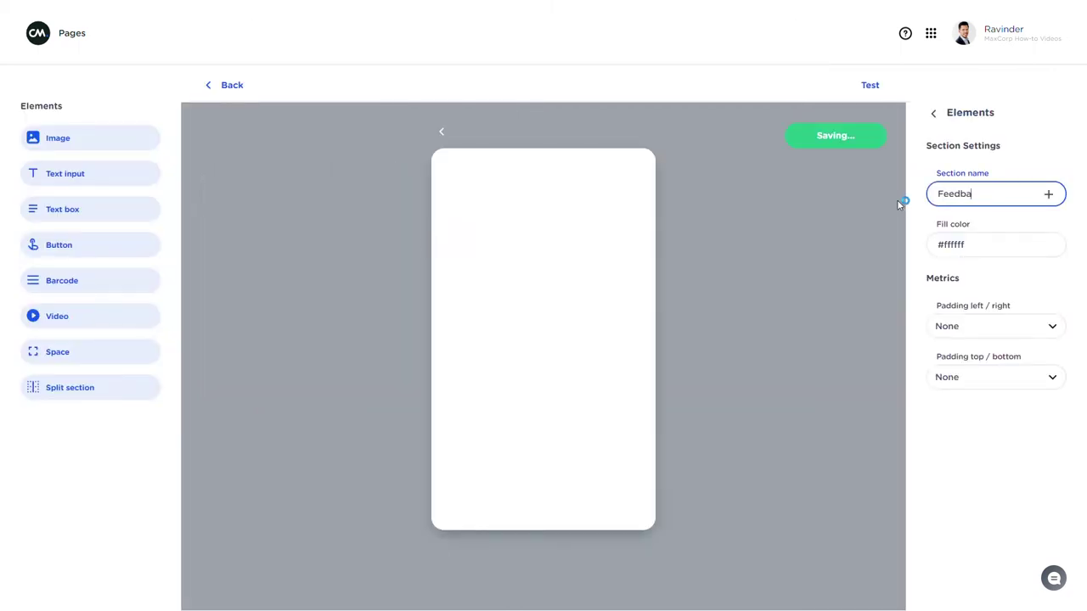
pyautogui.click(898, 196)
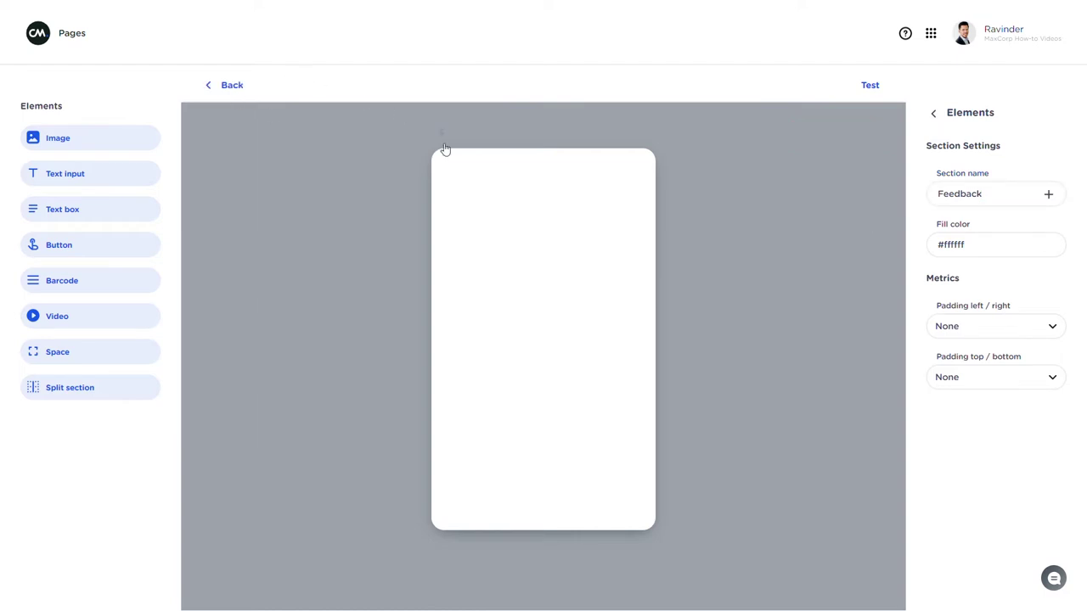
pyautogui.click(245, 92)
pyautogui.click(277, 308)
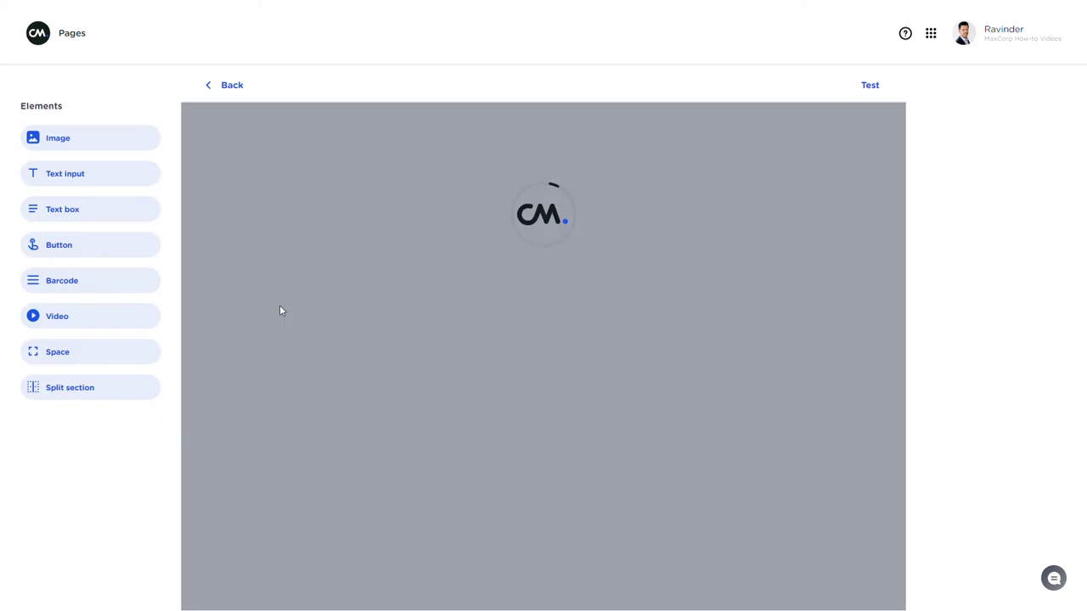
# Link the Feedback button to the Feedback section via Go to section.
pyautogui.click(544, 497)
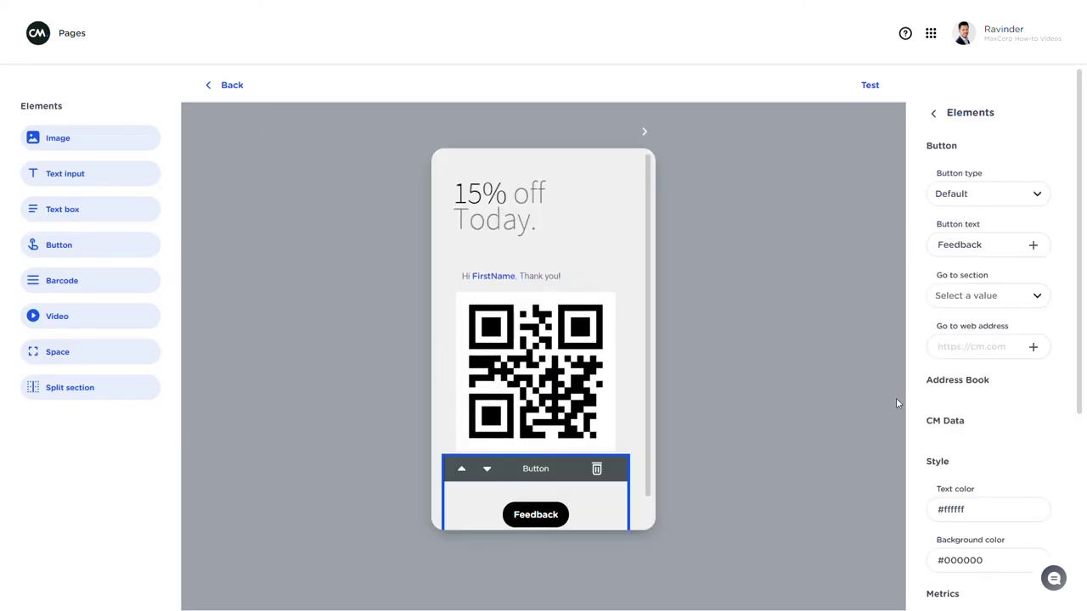
pyautogui.scroll(-5, 973, 425)
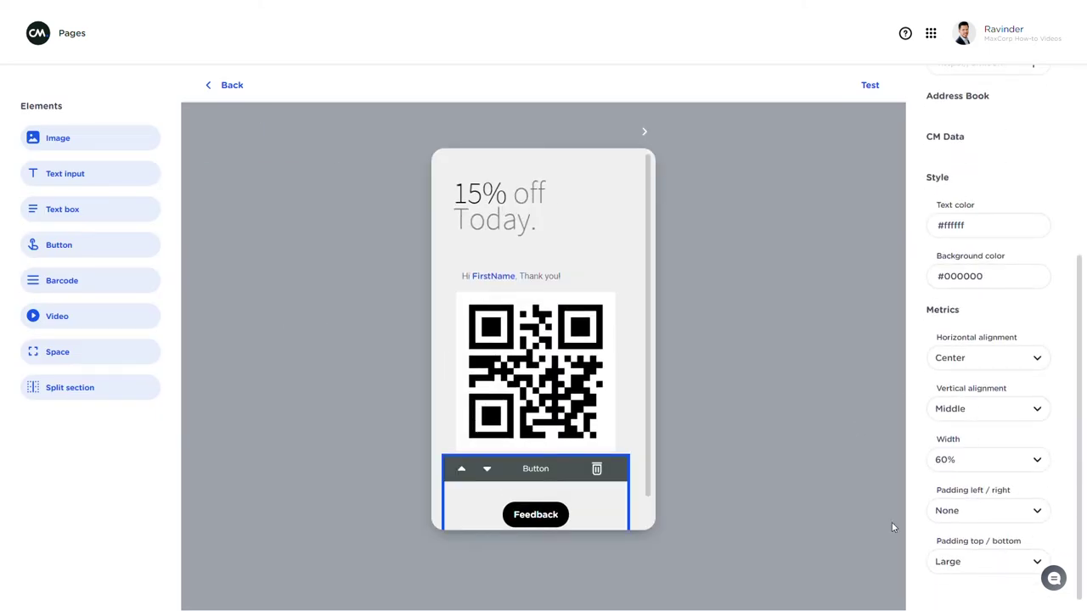
pyautogui.scroll(2, 959, 317)
pyautogui.scroll(3, 963, 254)
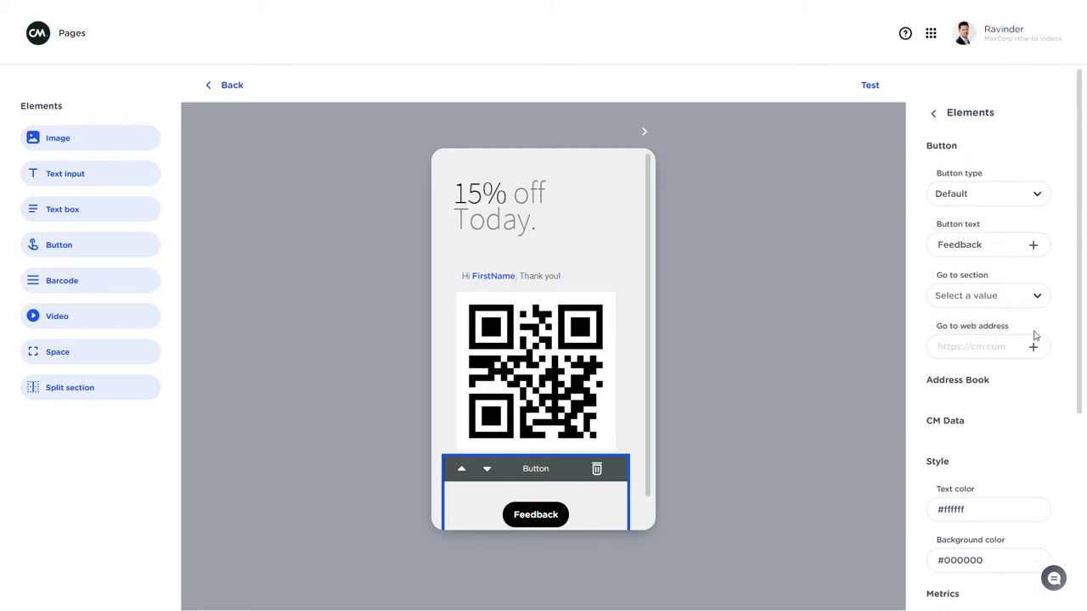
pyautogui.click(1011, 304)
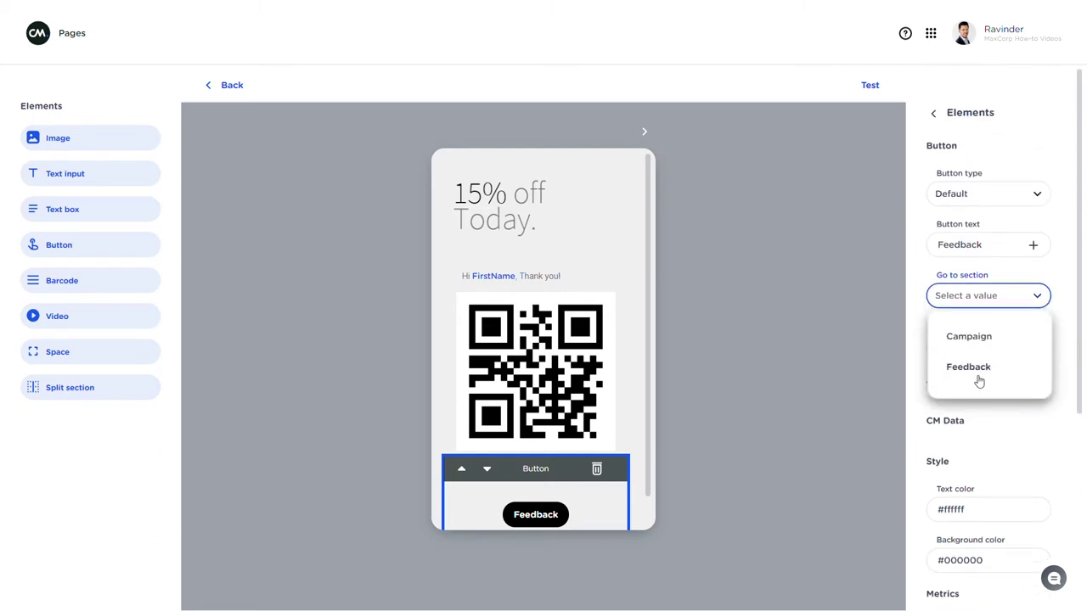
pyautogui.click(973, 373)
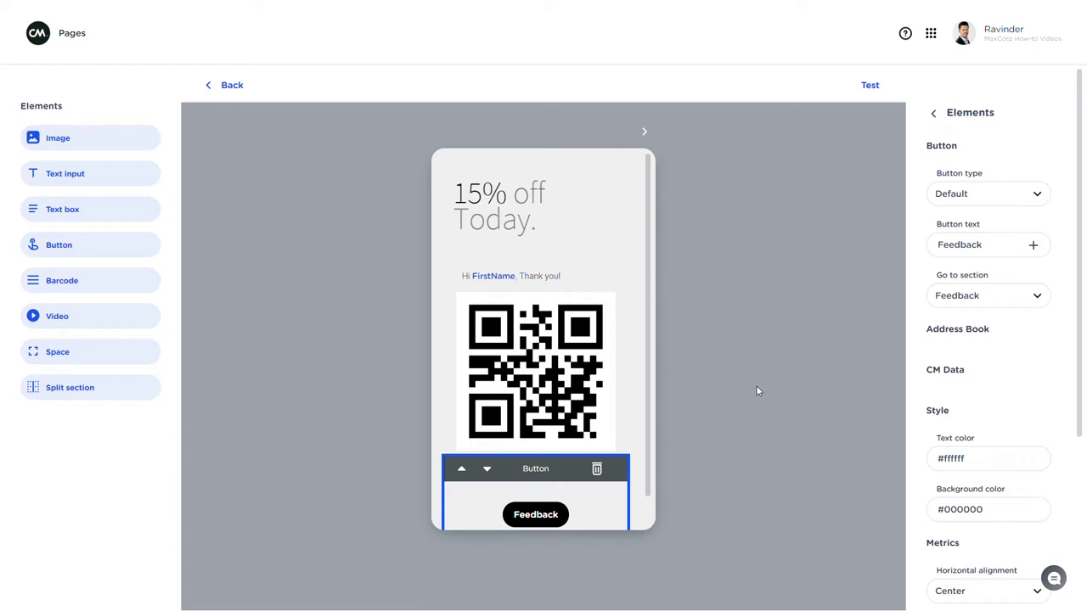
pyautogui.click(463, 472)
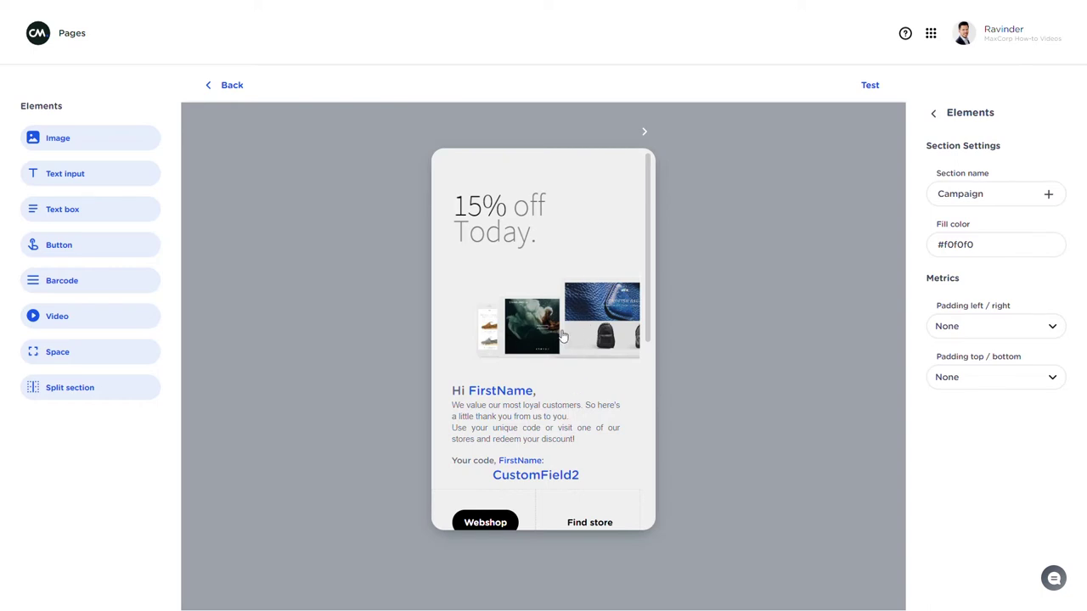
# Select the Campaign section's banner image to view its settings.
pyautogui.click(565, 340)
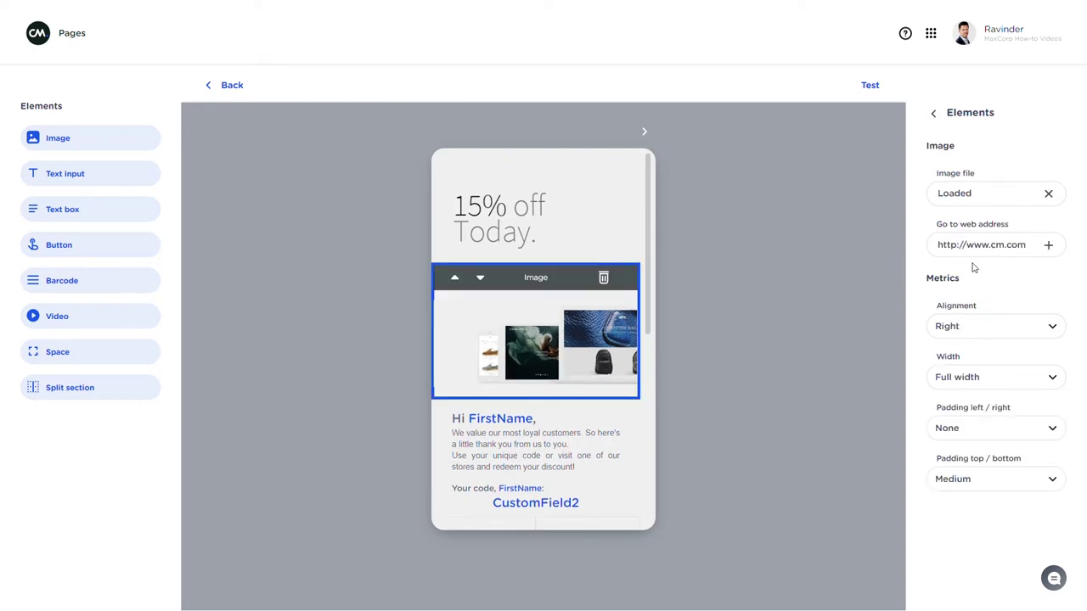
# Scroll the phone preview and select the CustomField2 unique code text.
pyautogui.scroll(-1, 561, 419)
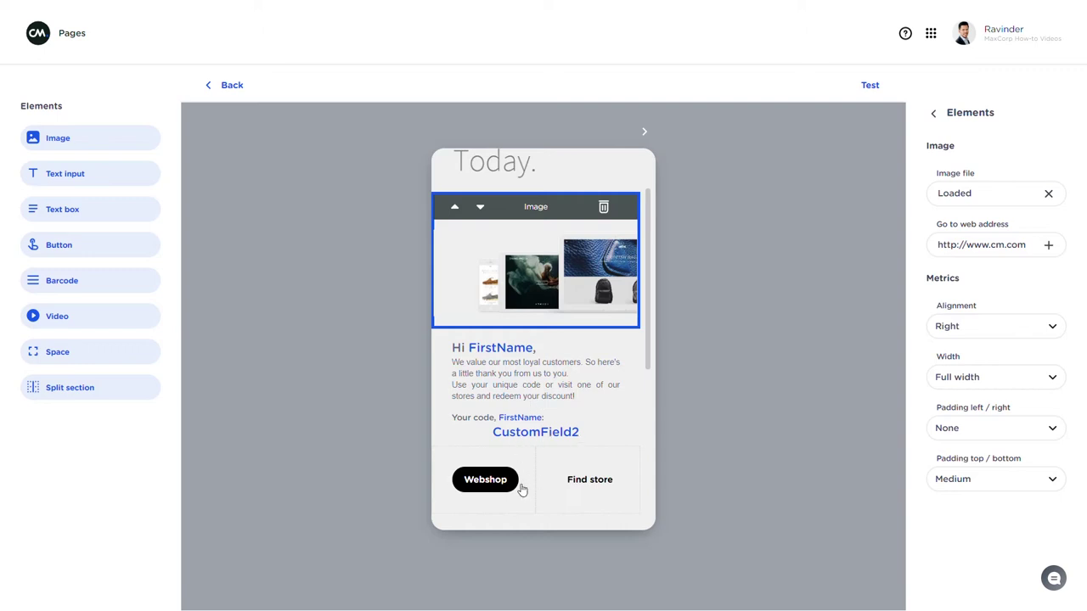
pyautogui.scroll(-3, 516, 484)
pyautogui.scroll(-1, 516, 484)
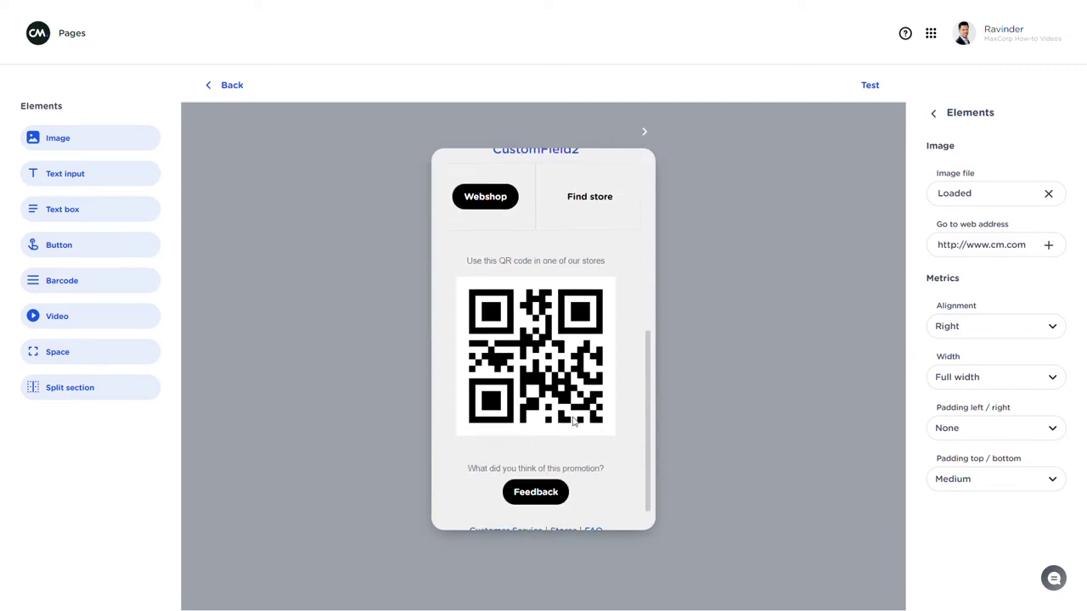
pyautogui.scroll(3, 545, 393)
pyautogui.scroll(3, 545, 393)
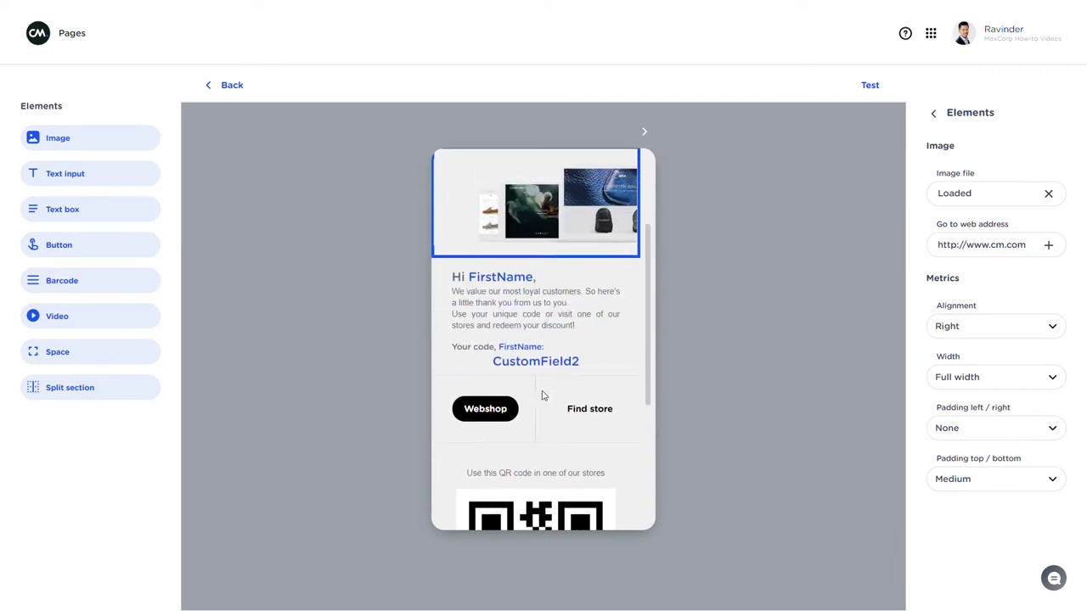
pyautogui.scroll(-1, 547, 396)
pyautogui.scroll(-1, 546, 396)
pyautogui.click(531, 363)
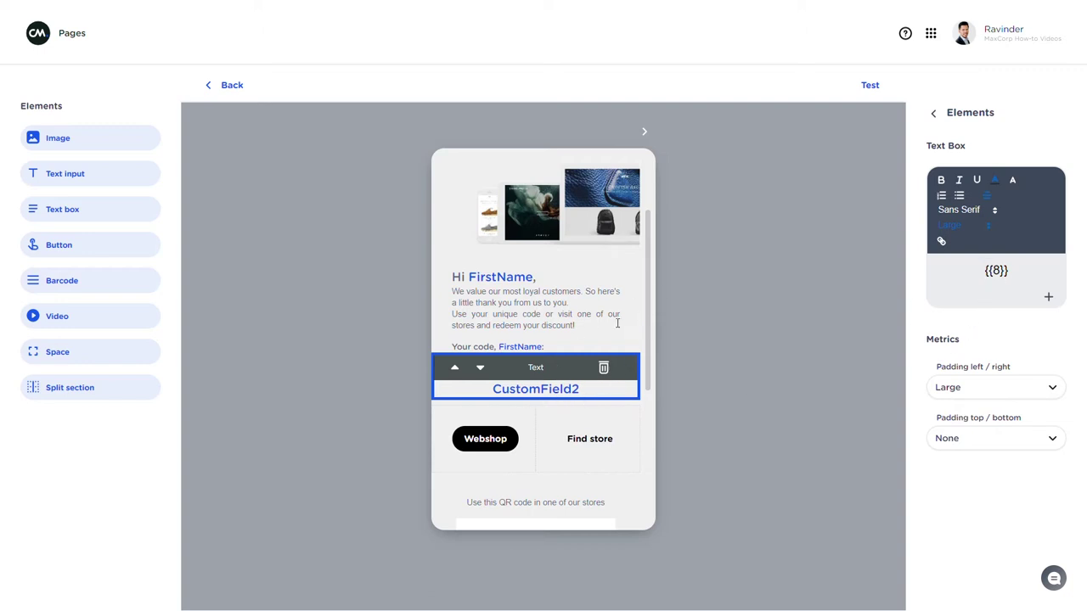
# Select the QR code encoding {{8}} to view its Barcode settings.
pyautogui.scroll(-5, 618, 323)
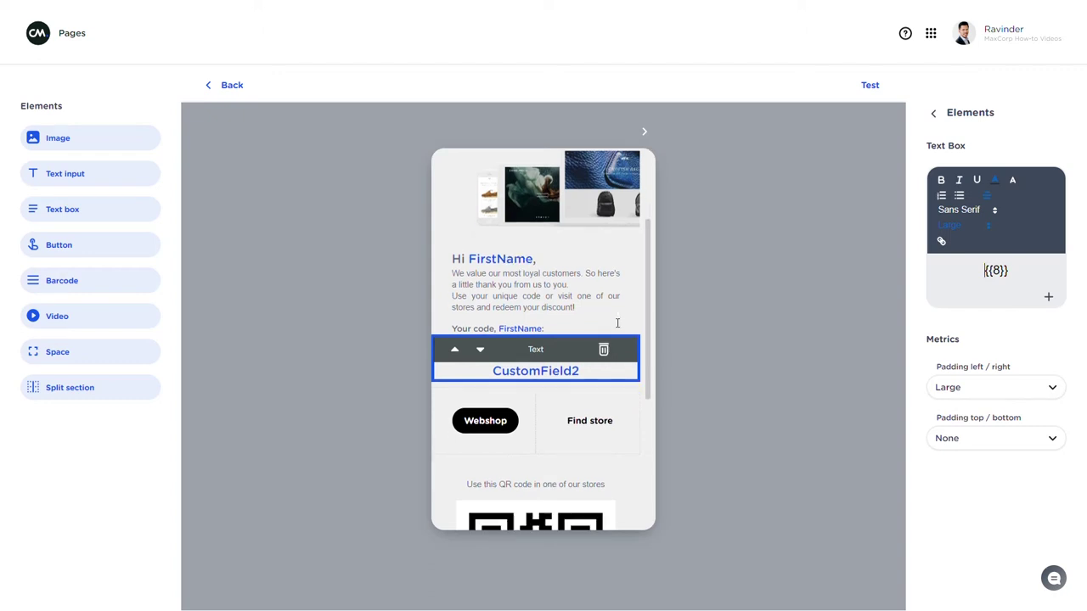
pyautogui.click(583, 384)
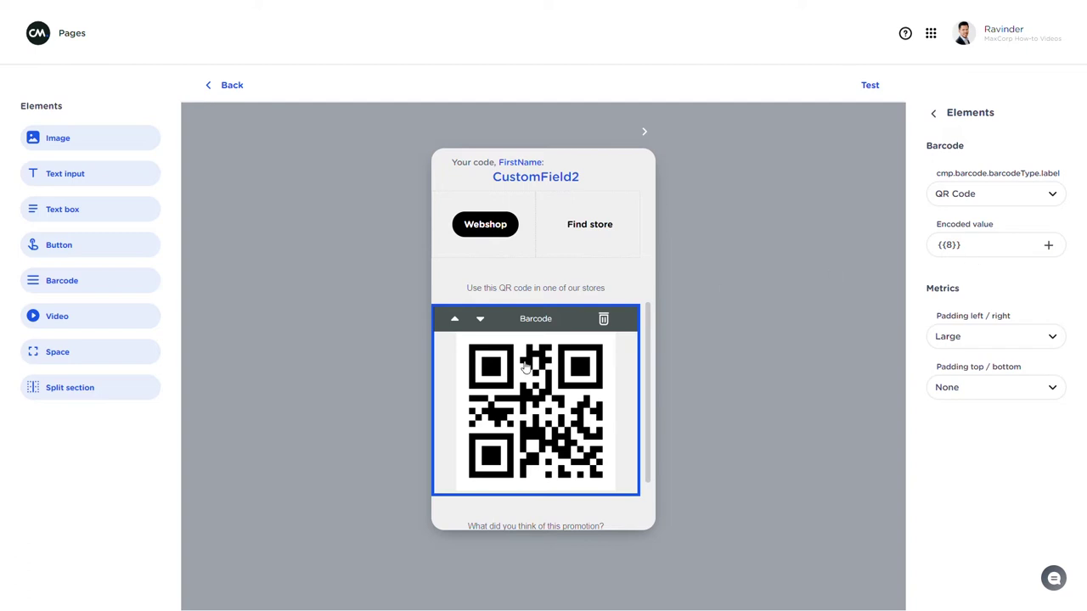
pyautogui.scroll(-2, 537, 412)
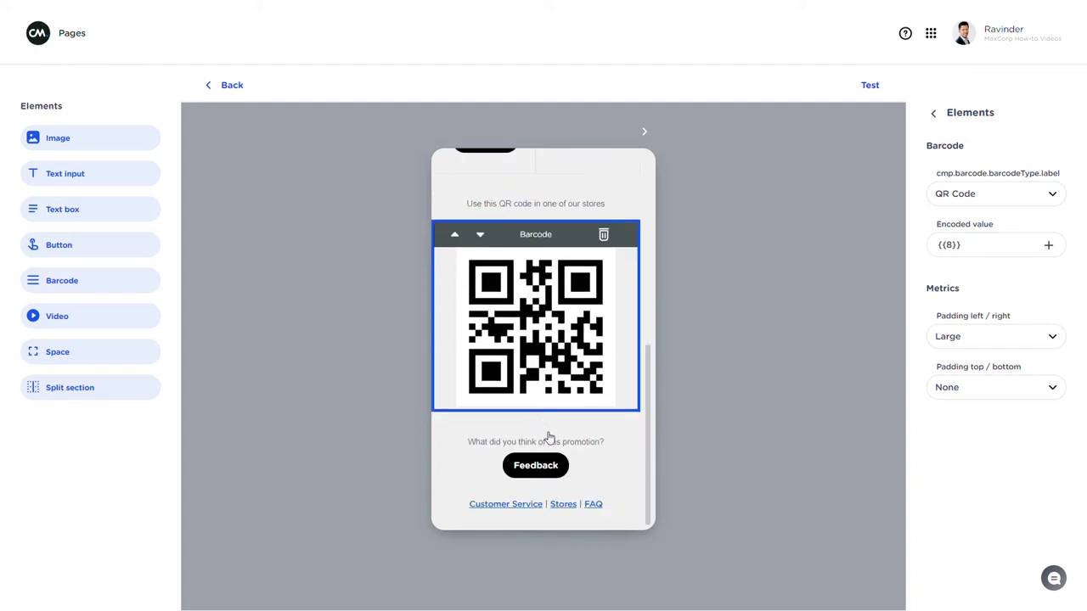
# Follow the Feedback button to the page's Feedback form section.
pyautogui.click(550, 479)
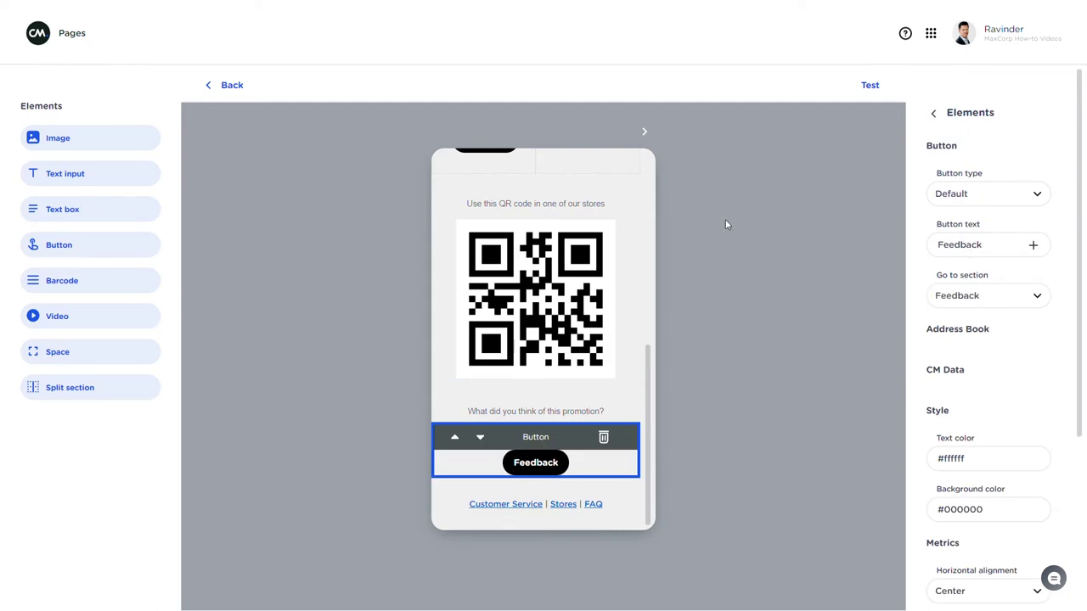
pyautogui.click(643, 131)
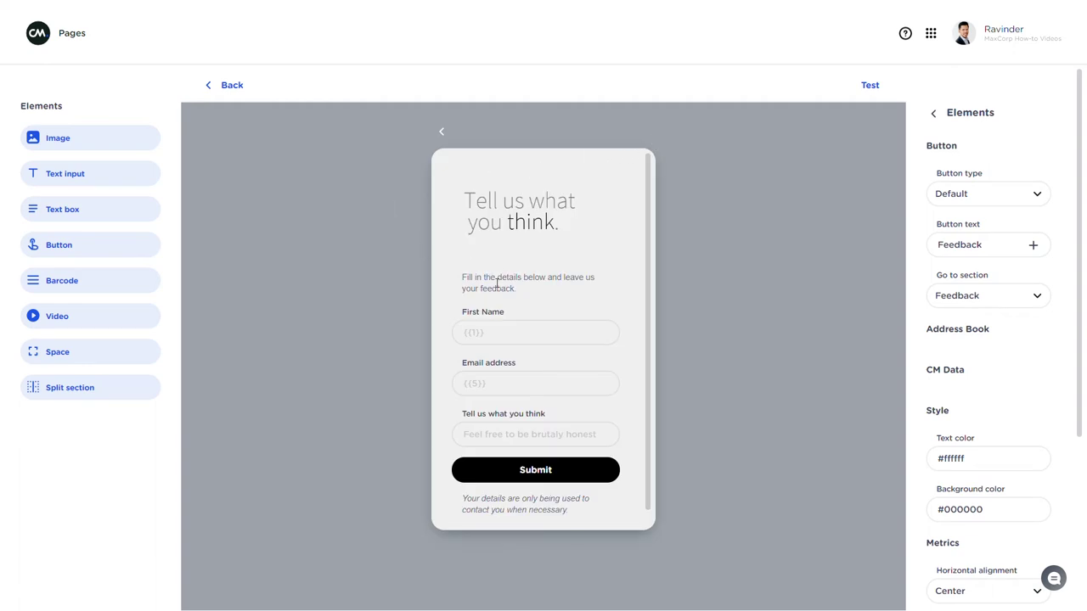
pyautogui.scroll(-1, 497, 288)
pyautogui.scroll(1, 497, 289)
# Review the First Name, Email address, comment and Submit settings, then the section's settings.
pyautogui.click(503, 340)
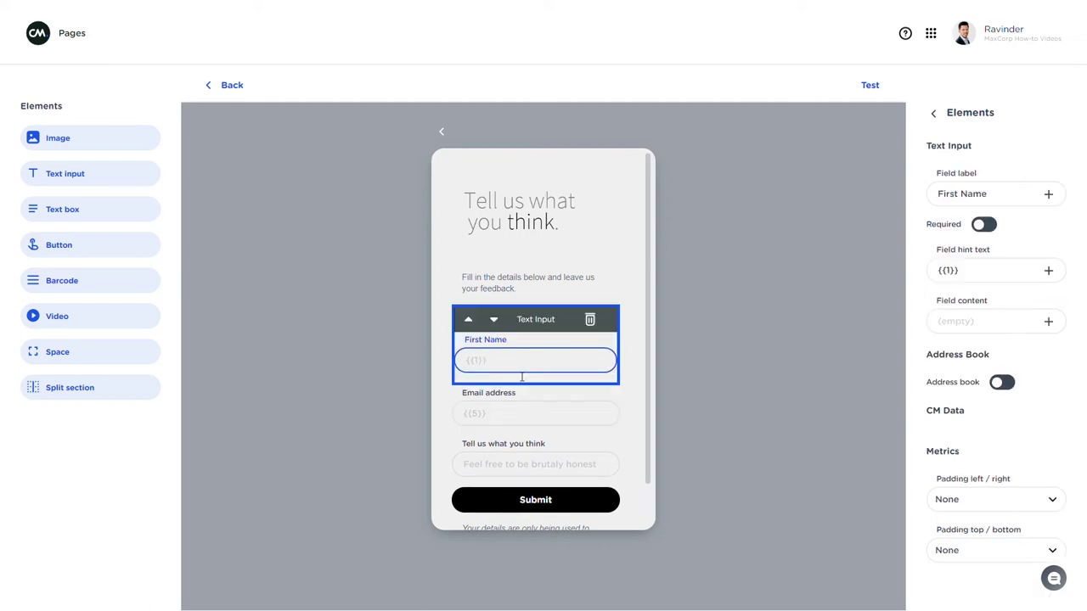
pyautogui.scroll(-1, 522, 376)
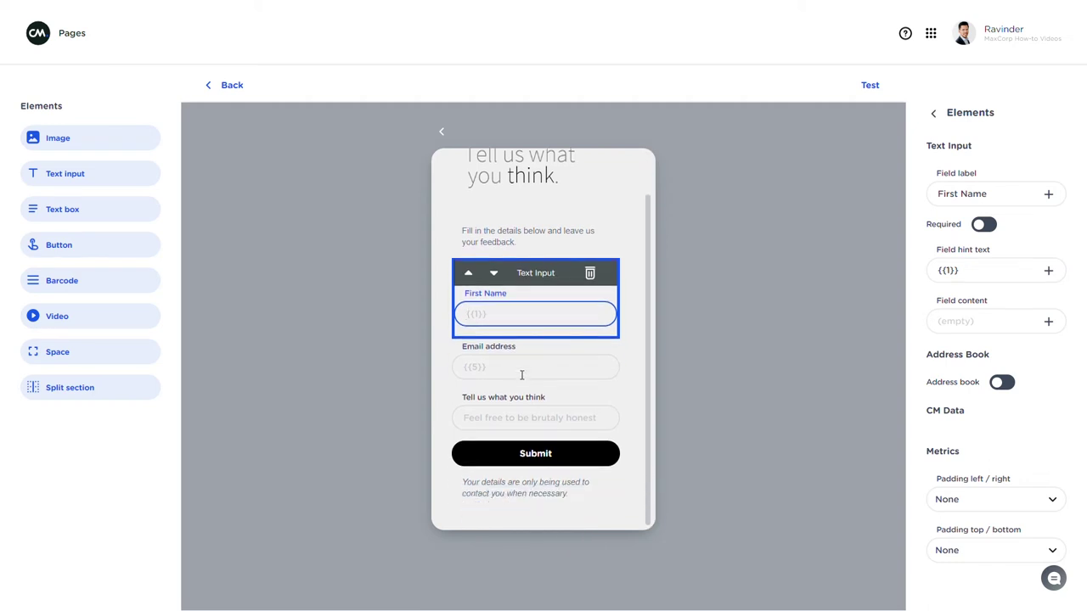
pyautogui.click(523, 378)
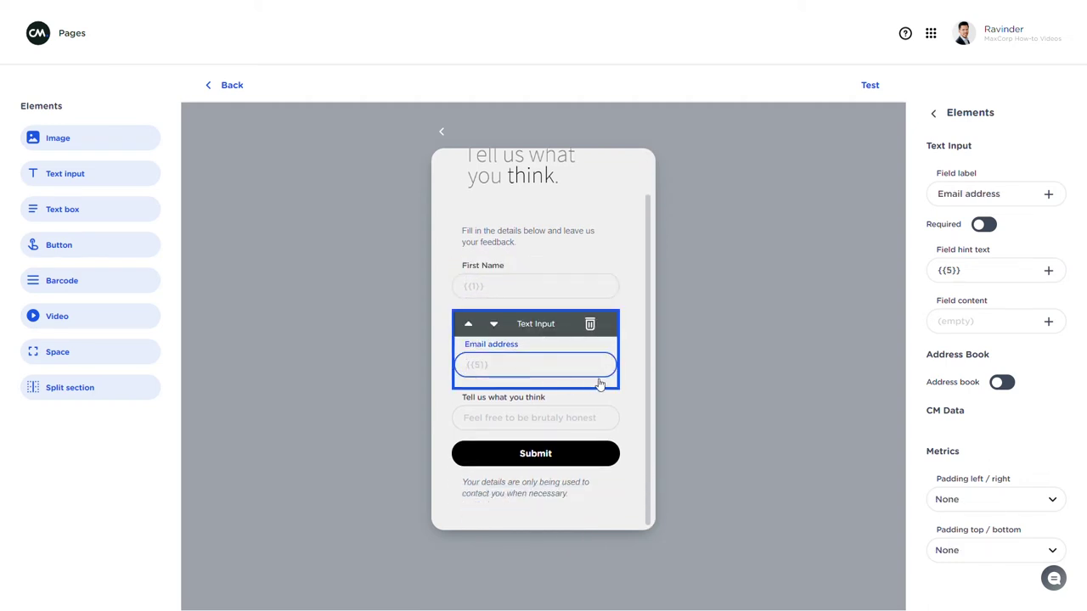
pyautogui.click(558, 418)
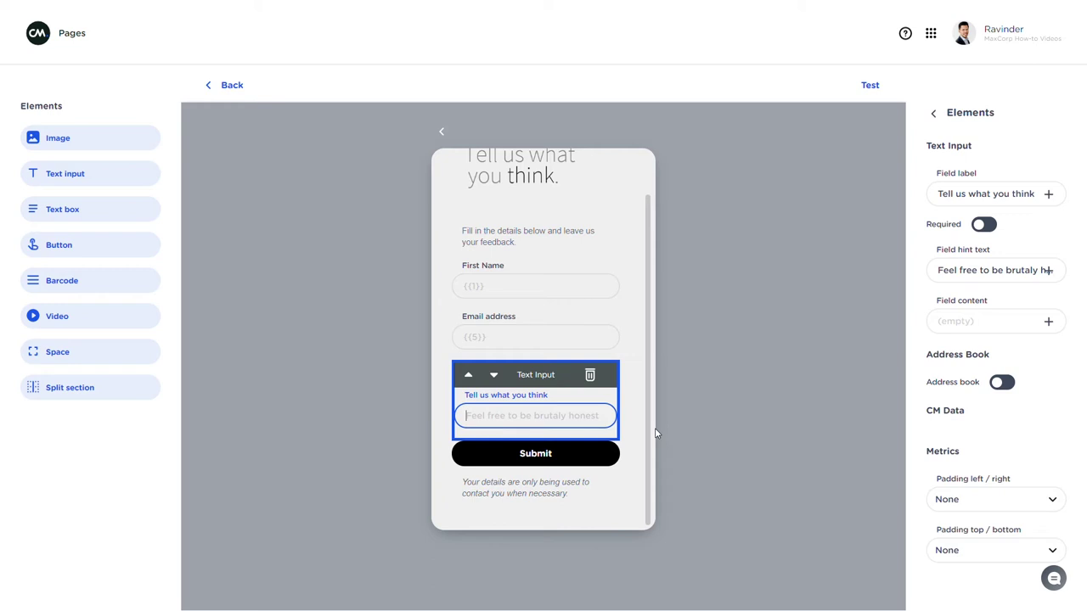
pyautogui.click(618, 458)
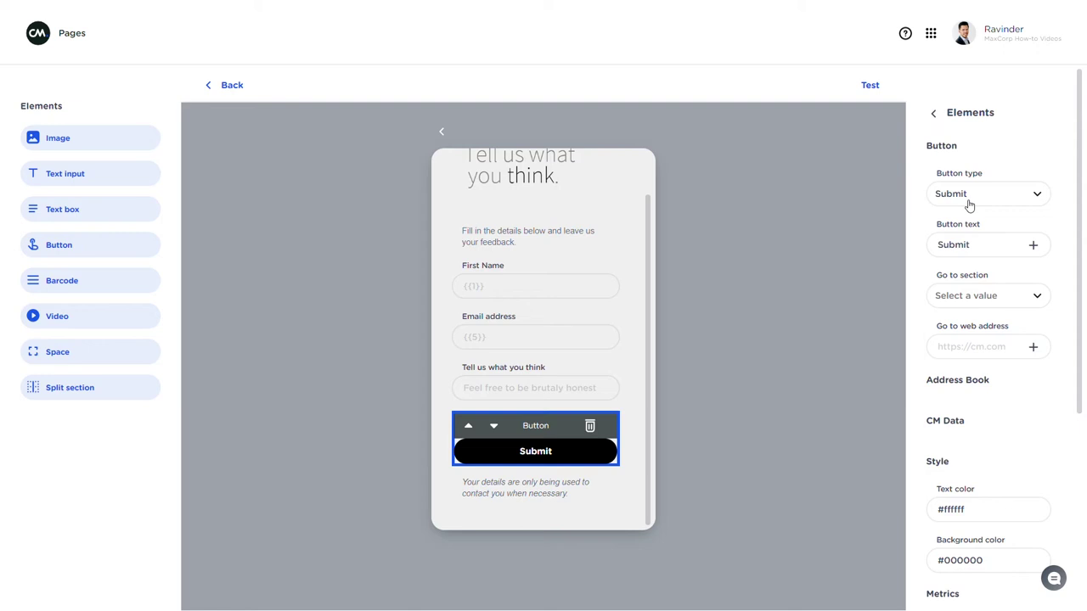
pyautogui.click(820, 246)
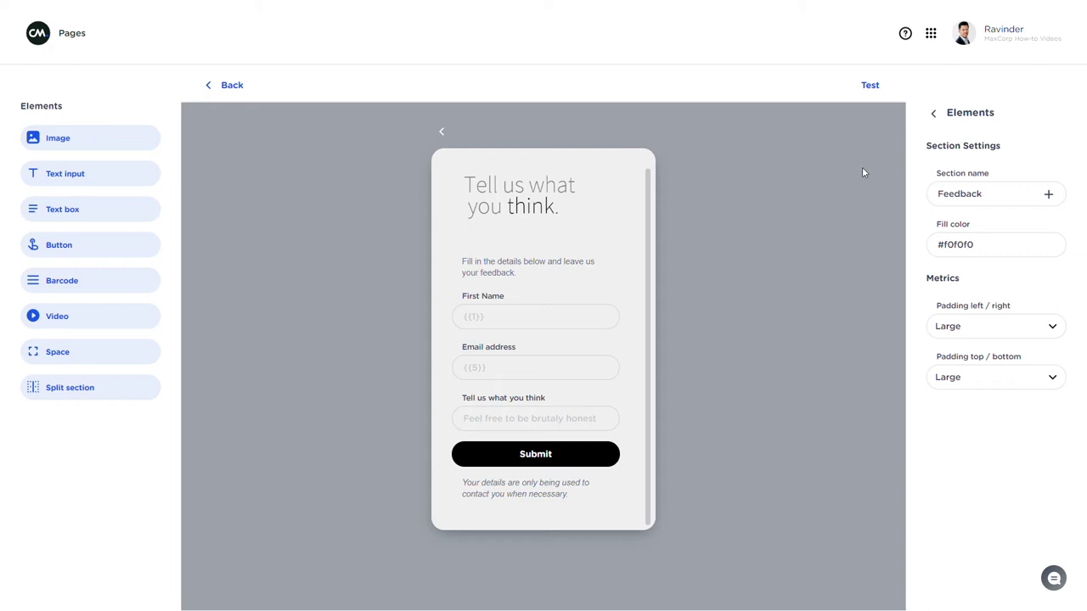
pyautogui.click(934, 36)
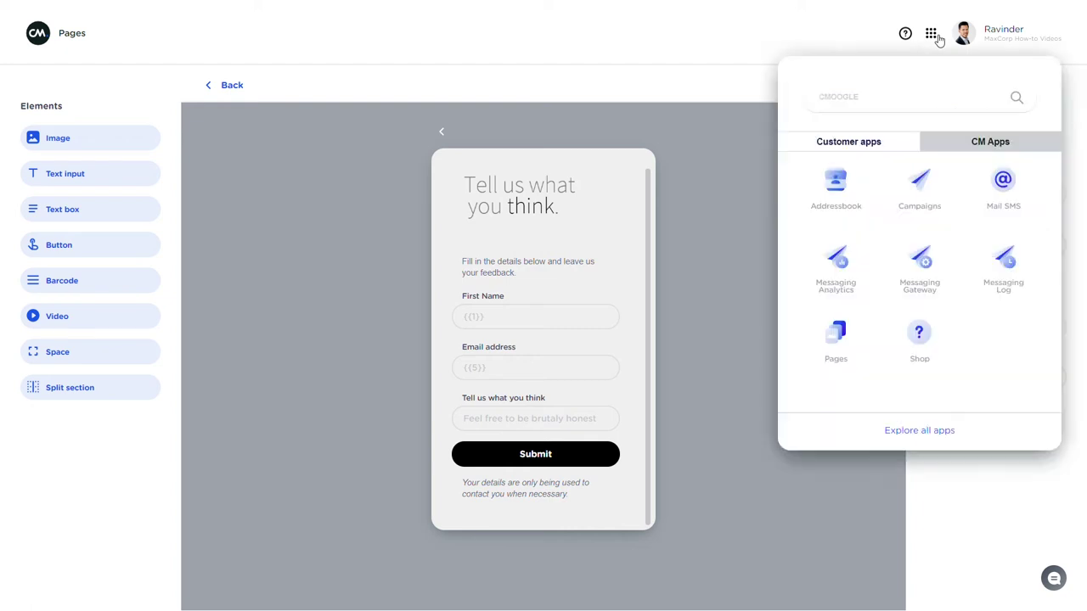
# Switch to CM Campaigns and start a new campaign.
pyautogui.click(925, 210)
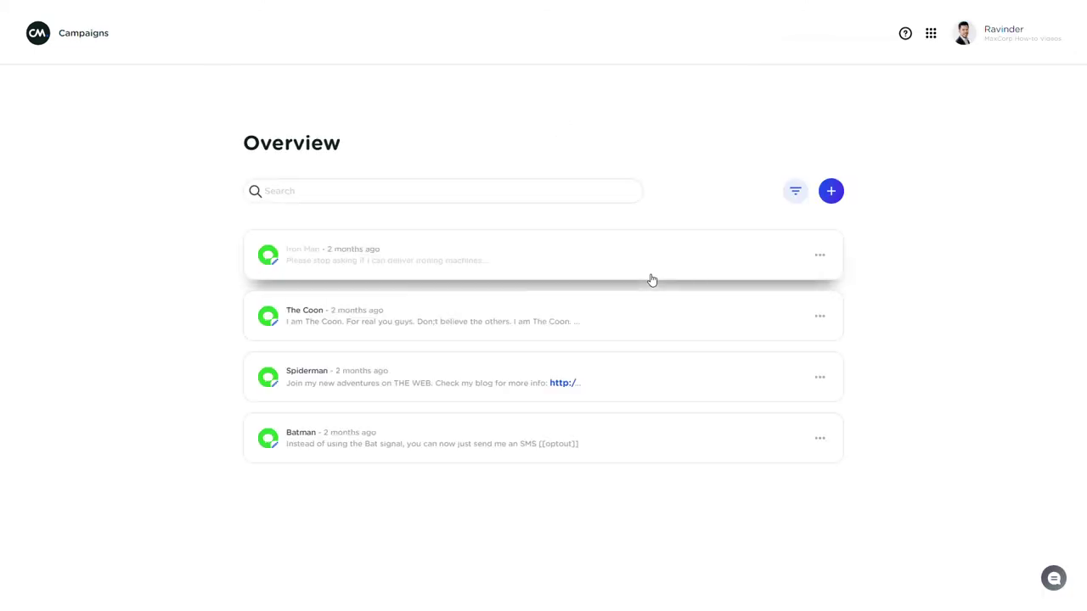
pyautogui.click(832, 193)
pyautogui.click(482, 212)
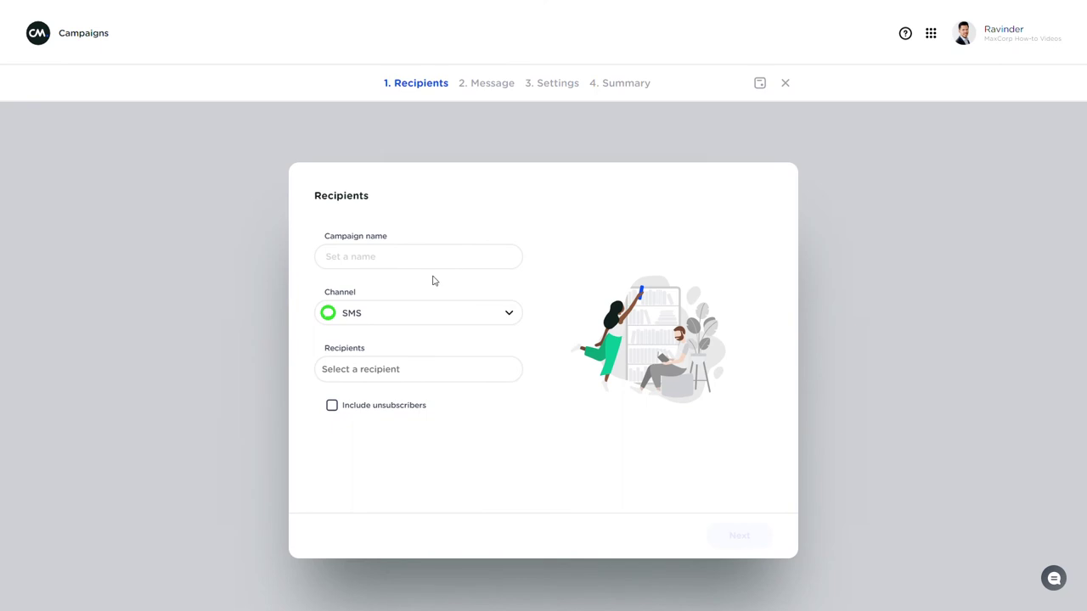
# Name the campaign 'My Demo Page', target the Demo List, and continue to Message.
pyautogui.click(417, 269)
pyautogui.write('My DE')
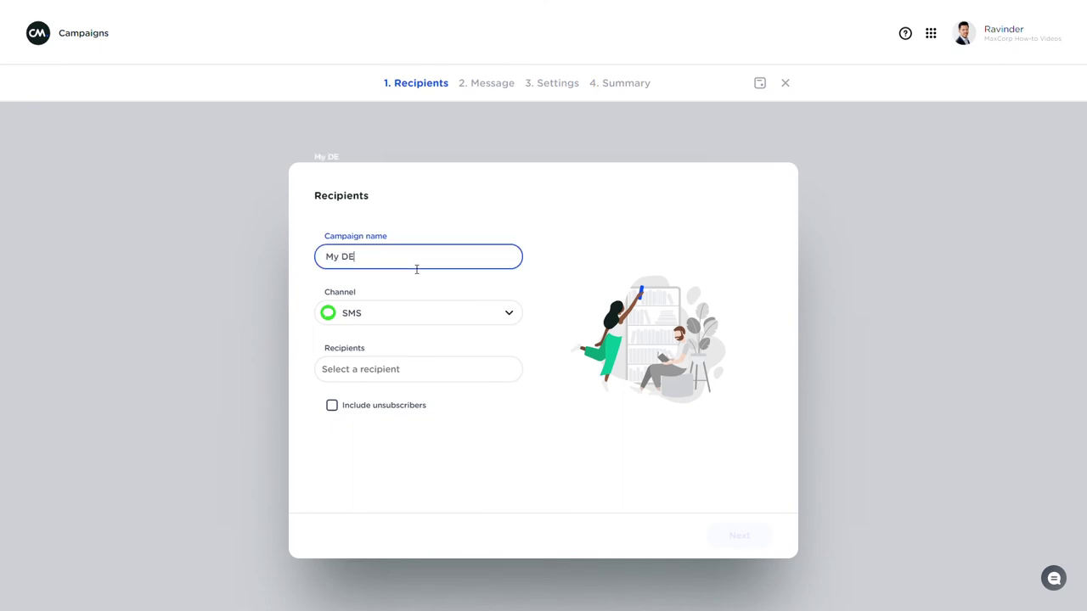
pyautogui.write('m')
pyautogui.press('BackSpace')
pyautogui.press('BackSpace')
pyautogui.write('emo Page')
pyautogui.click(412, 370)
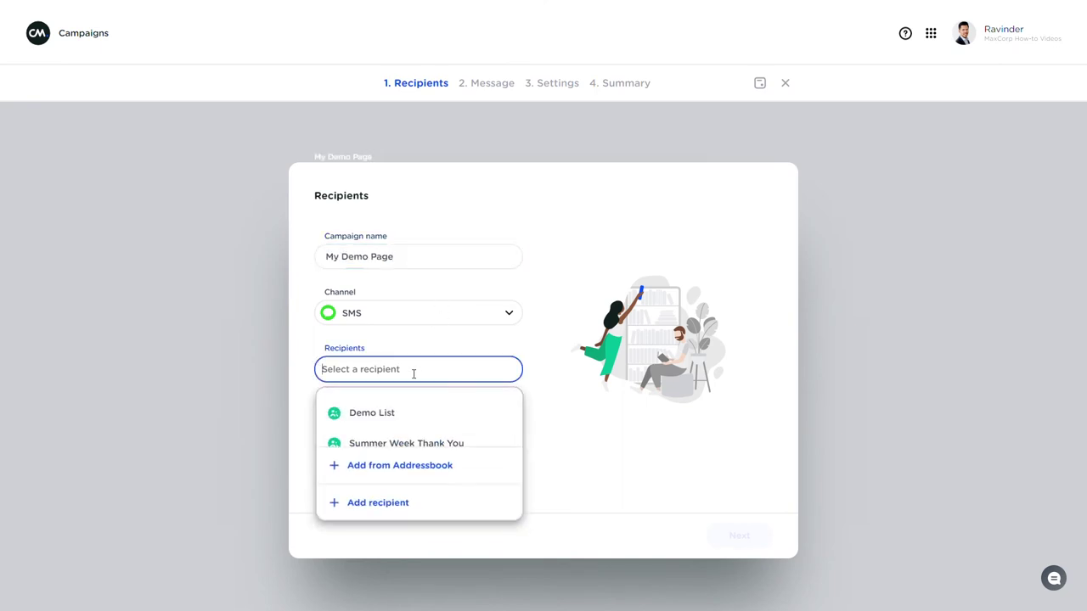
pyautogui.click(390, 416)
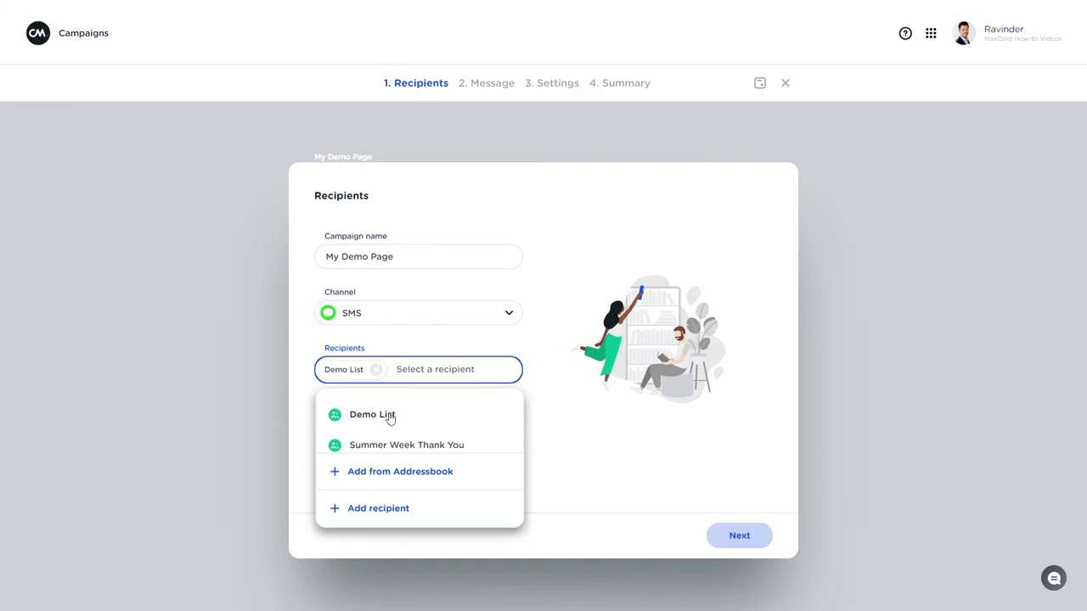
pyautogui.click(739, 539)
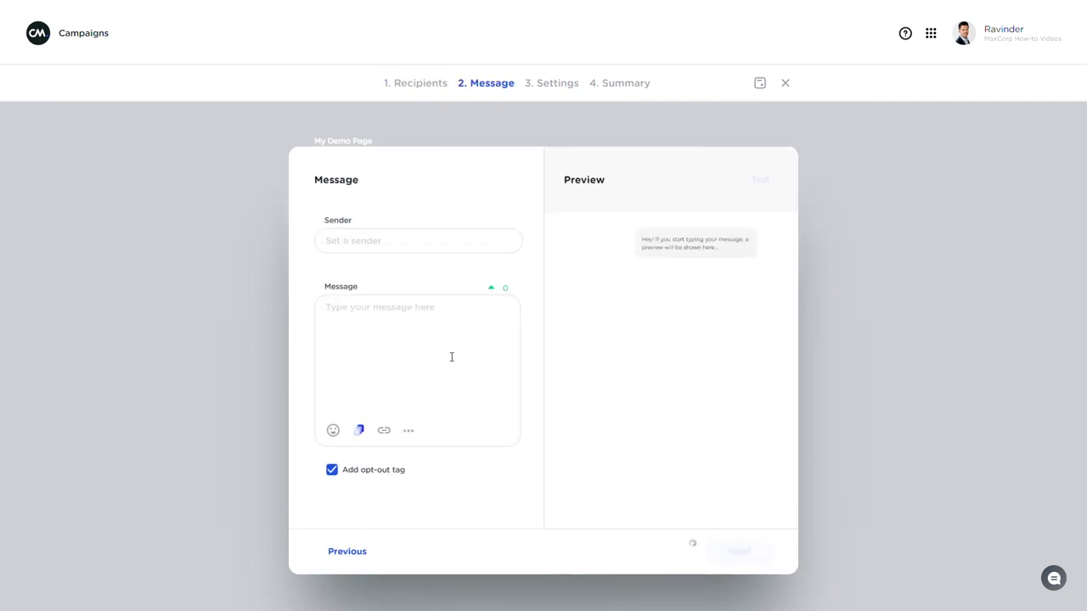
# Write the SMS 'Hi FirstName, click this page for your special offer:' with personalised FirstName.
pyautogui.write('Hi')
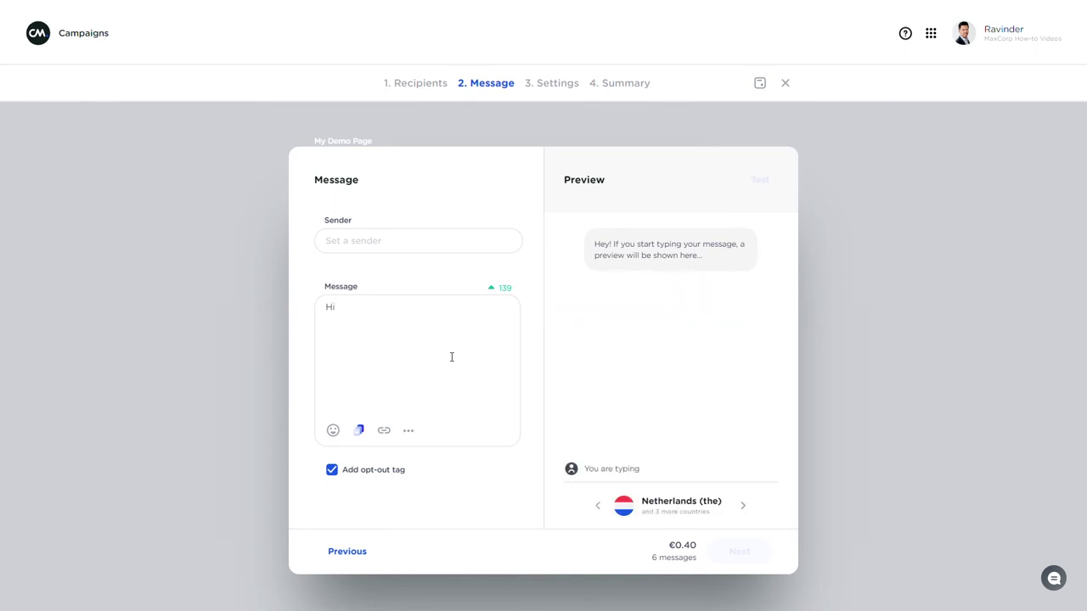
pyautogui.click(410, 433)
pyautogui.click(387, 274)
pyautogui.write(', click this page for your')
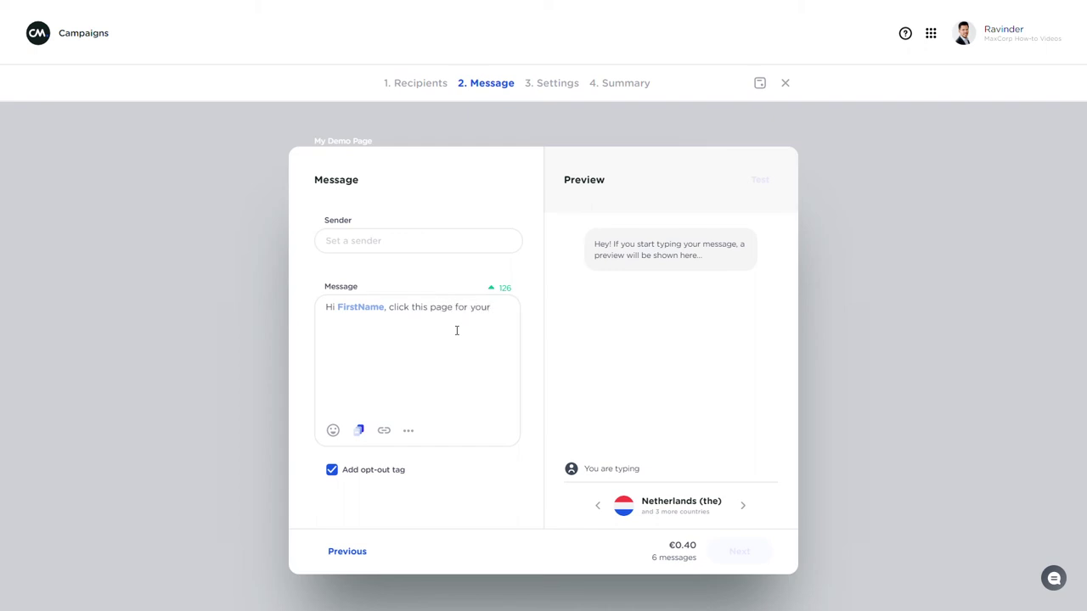
pyautogui.write(' speica')
pyautogui.press('BackSpace')
pyautogui.press('BackSpace')
pyautogui.press('BackSpace')
pyautogui.write('cial offer:')
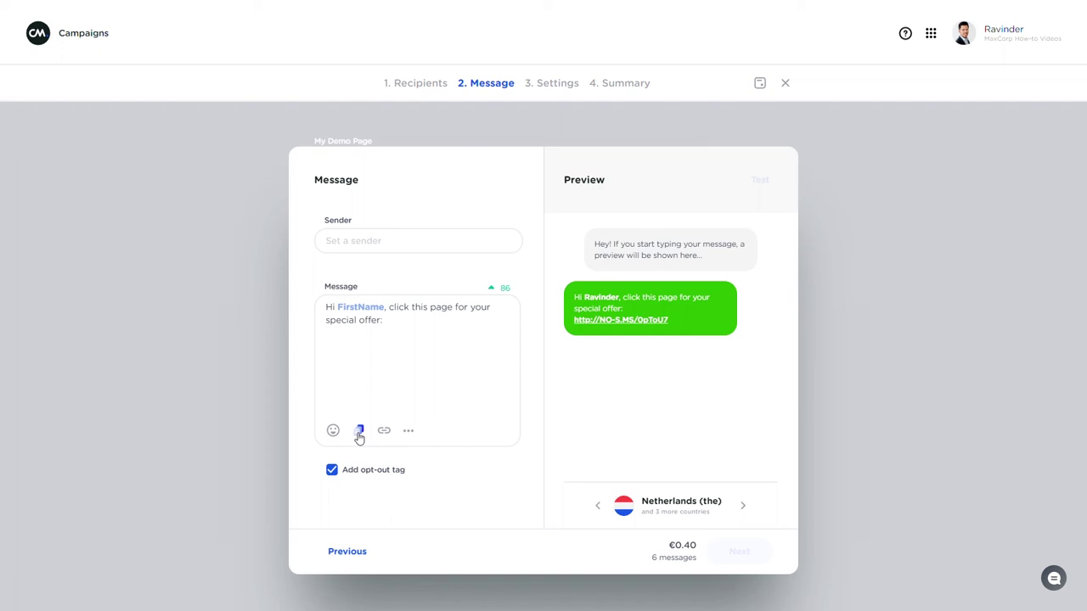
pyautogui.click(360, 431)
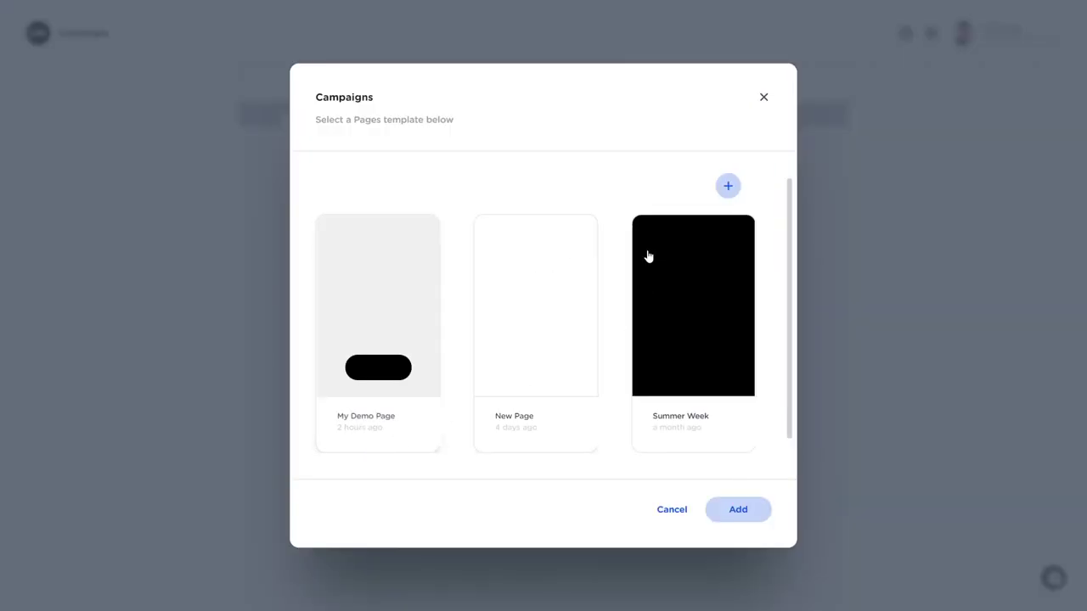
# Append a link to the New Page template to the SMS message.
pyautogui.click(542, 392)
pyautogui.click(755, 517)
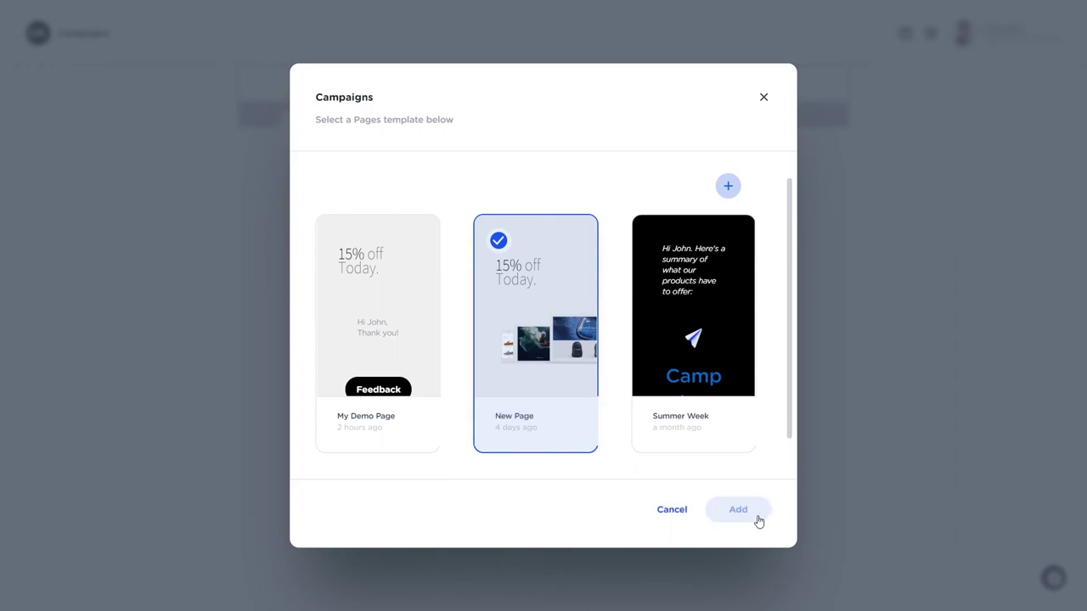